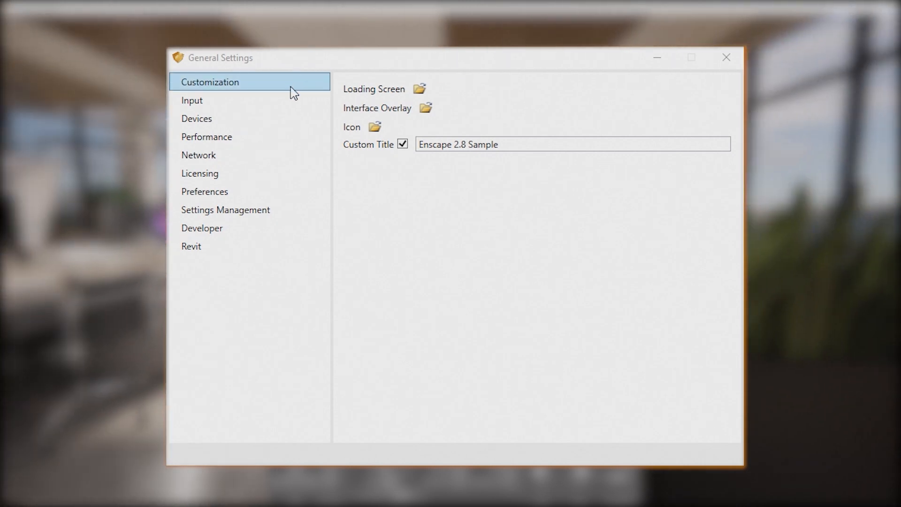
Lower the Movement Speed in the Input settings.
left_click(287, 101)
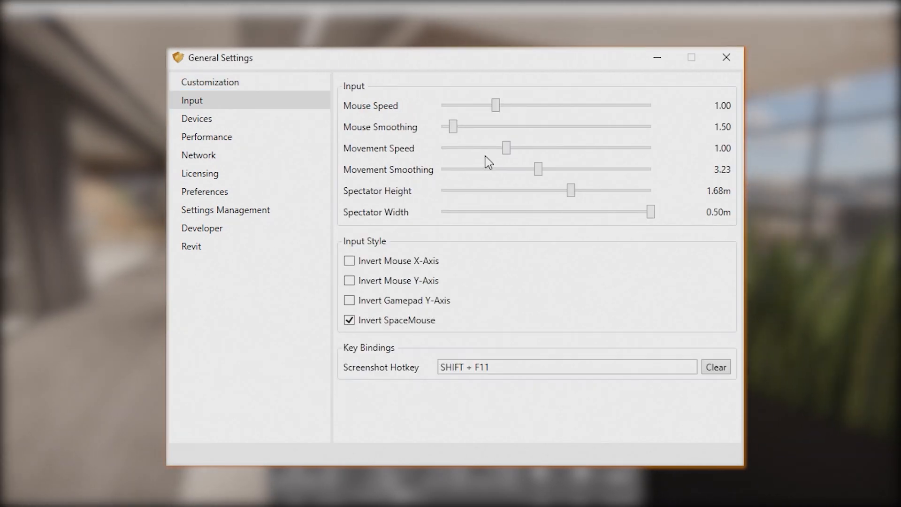
left_click_drag(507, 149, 459, 151)
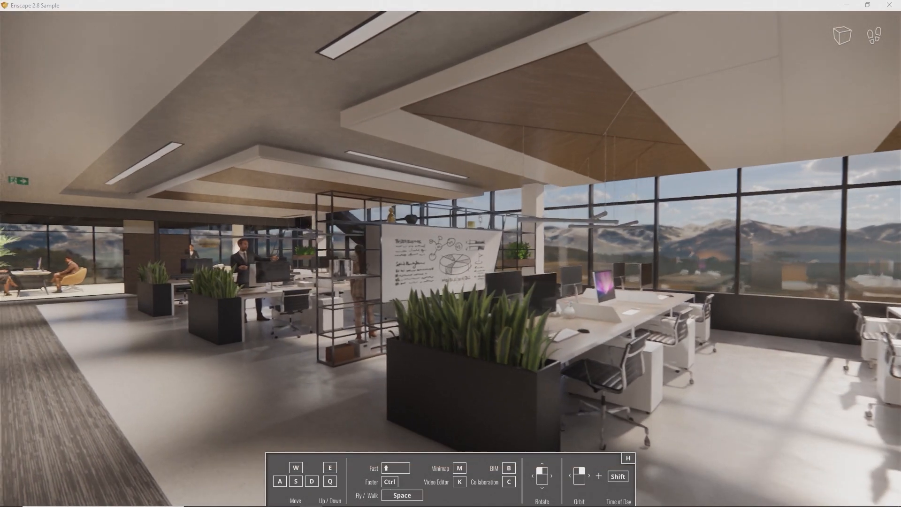
Toggle walk mode and walk along the office corridor, past the lounge sofa and through the wooden door into the dining area.
key("space")
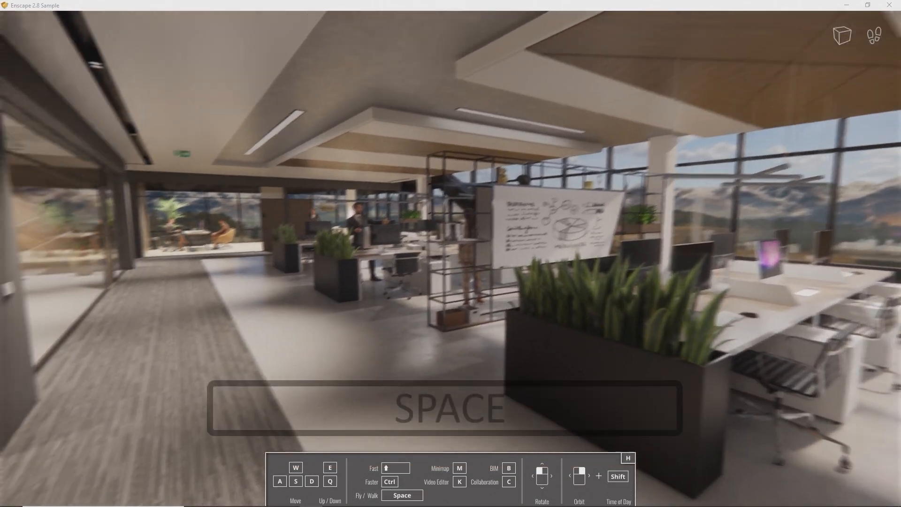
key("w")
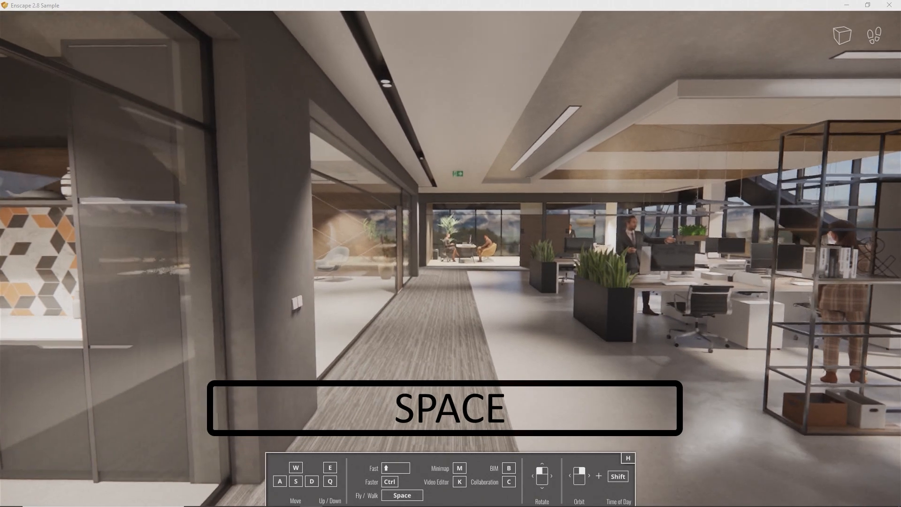
key("w")
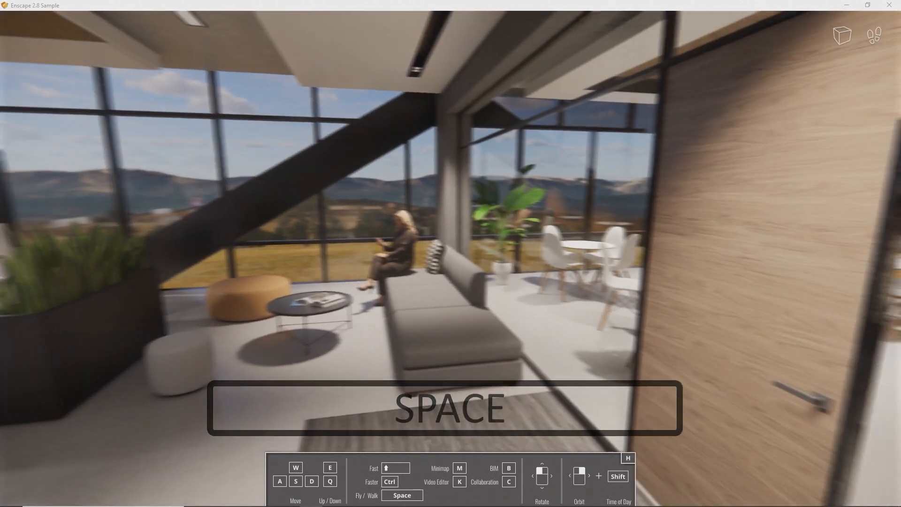
key("w")
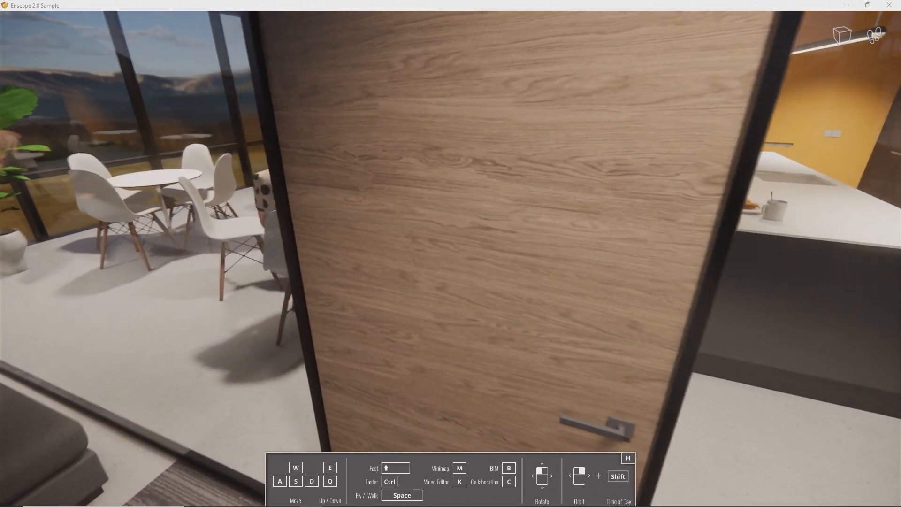
key("w")
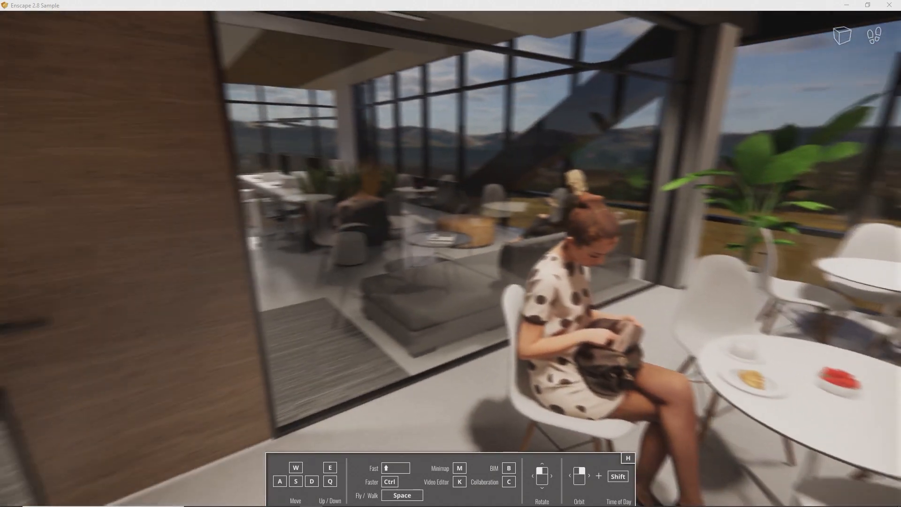
key("s")
key("s")
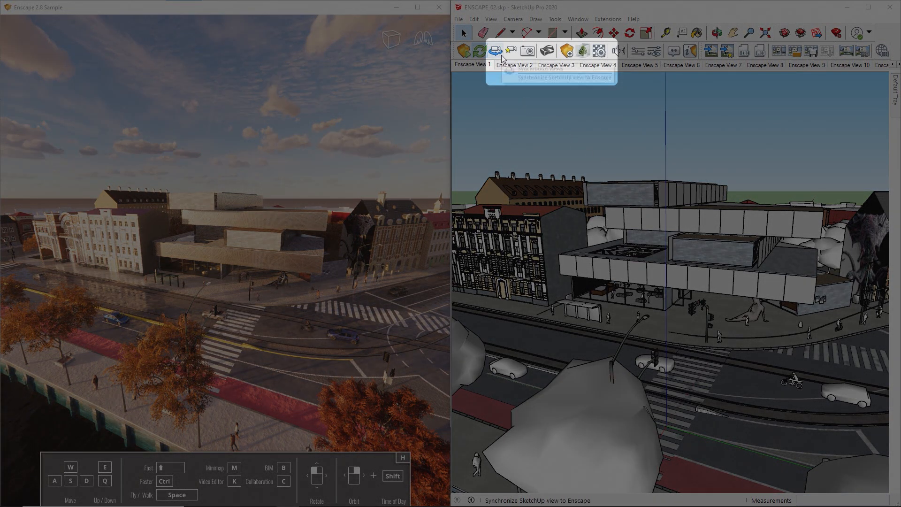
Synchronize the SketchUp view to Enscape and explore the street scene around the building from a new camera position.
left_click(495, 51)
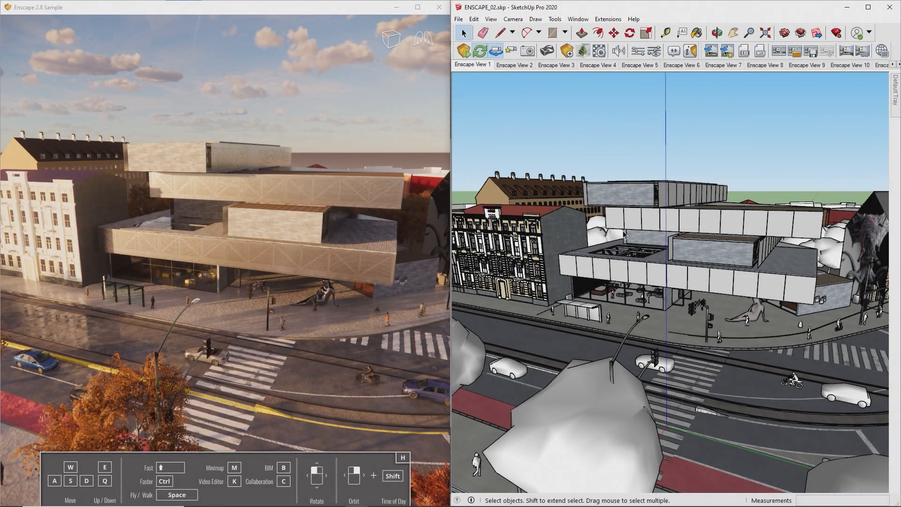
scroll(626, 237, "down", 5)
mouse_move(632, 242)
middle_mouse_down()
mouse_move(660, 260)
mouse_move(806, 267)
mouse_move(876, 250)
mouse_move(849, 275)
mouse_move(631, 263)
mouse_move(789, 238)
middle_mouse_up()
scroll(630, 262, "up", 4)
left_click(528, 66)
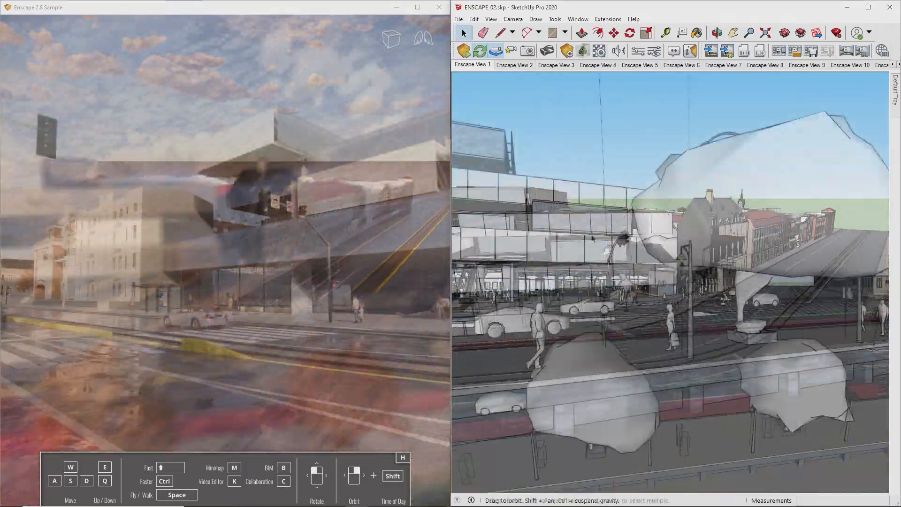
Show the saved views Enscape View 11 and Enscape View 10 in the renderer.
left_click(518, 53)
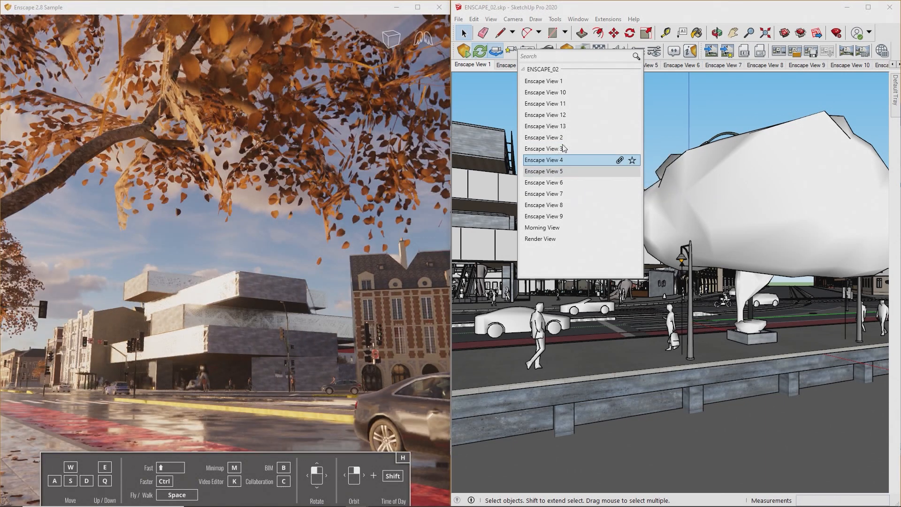
left_click(563, 103)
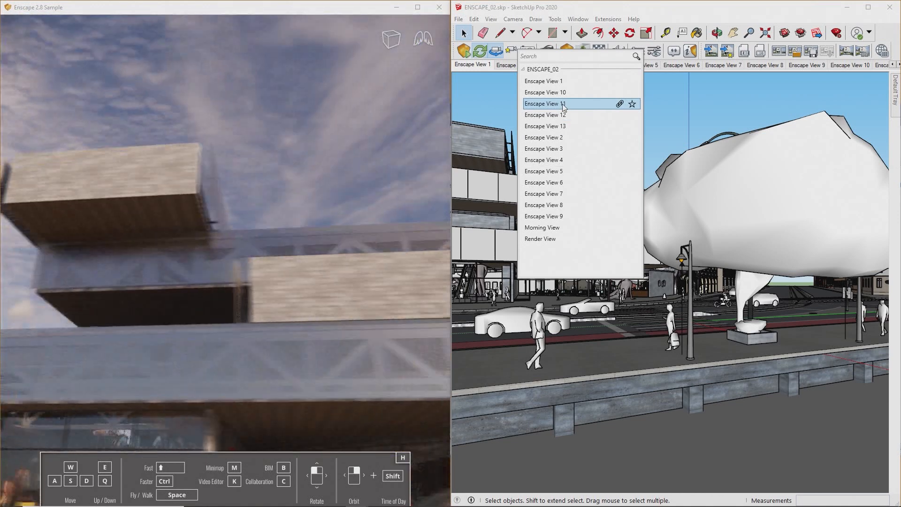
left_click(564, 94)
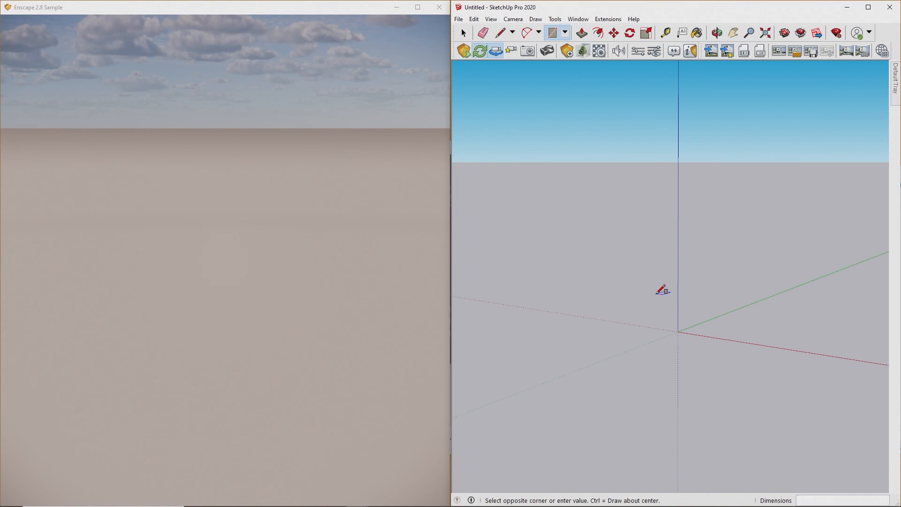
Draw a rectangle on the ground plane around the origin and extrude it up about 4' 7" into a box.
left_click(656, 293)
left_click(733, 386)
key("p")
left_click_drag(699, 372, 704, 251)
Draw a circle on the box's front face and push it about 5' 8" inward to form a round opening.
left_click(565, 33)
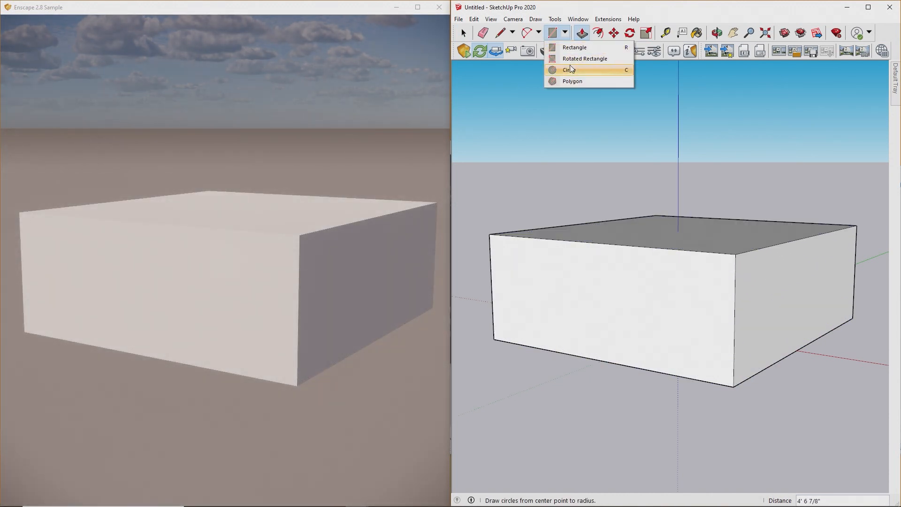
left_click(570, 70)
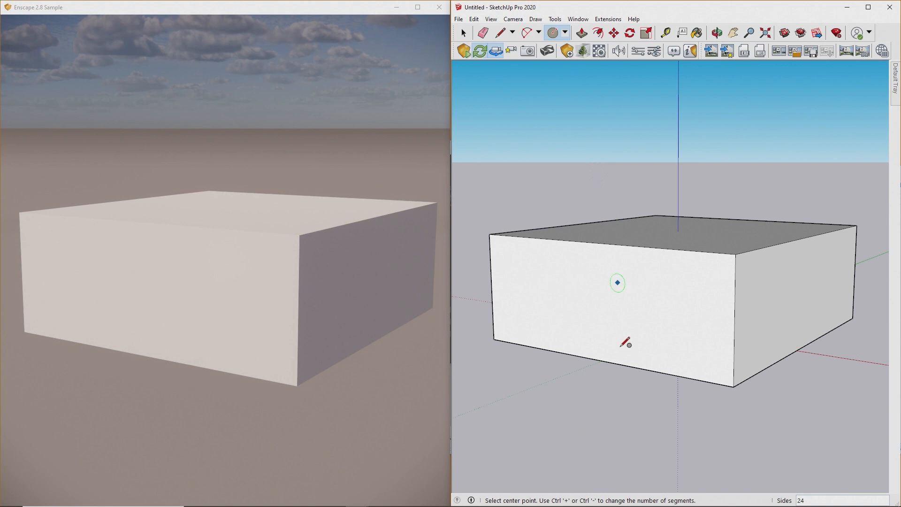
left_click(637, 322)
key("p")
left_click_drag(611, 301, 679, 264)
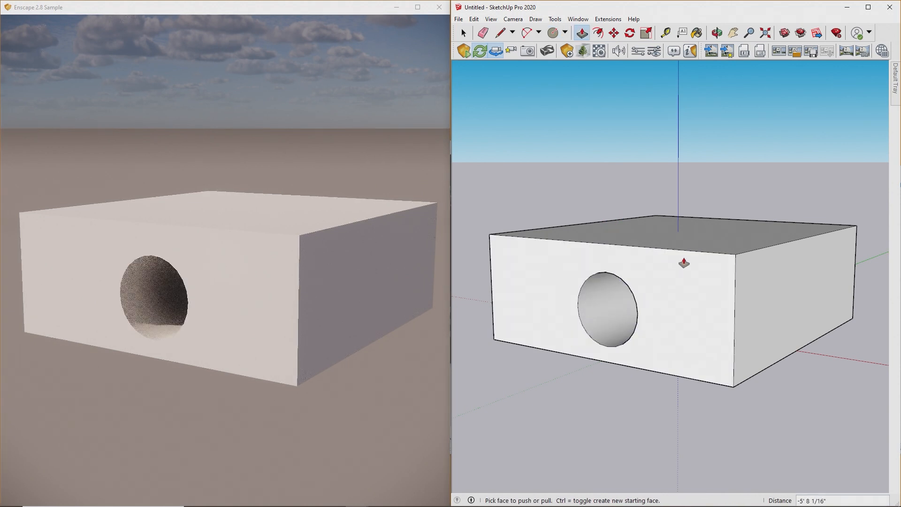
Paint the box's front face and adjoining side face with the wood parquet material.
key("b")
left_click(716, 277)
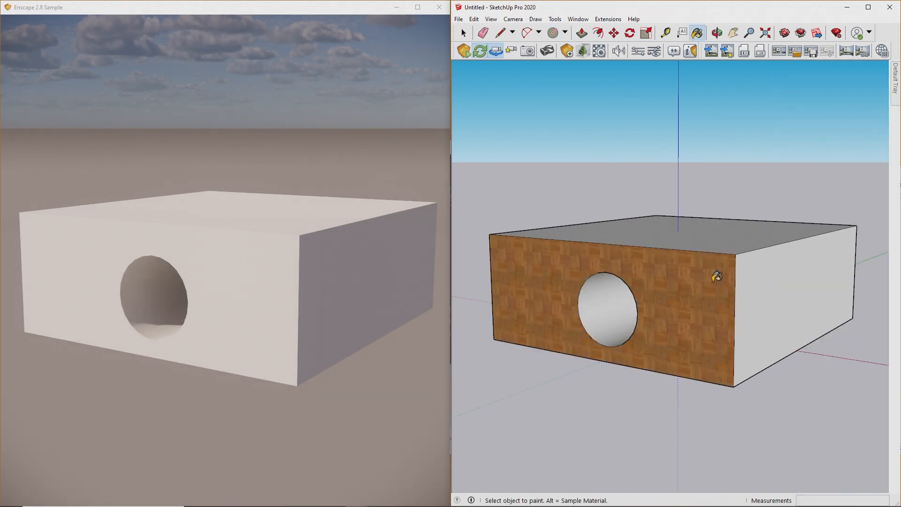
left_click(777, 285)
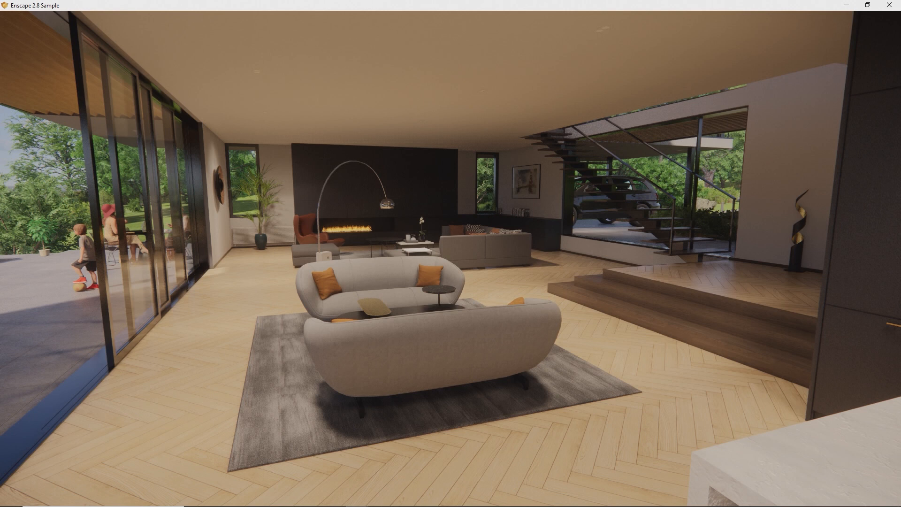
Open the Collaboration tools and start a new issue pinned to the near grey sofa.
key("c")
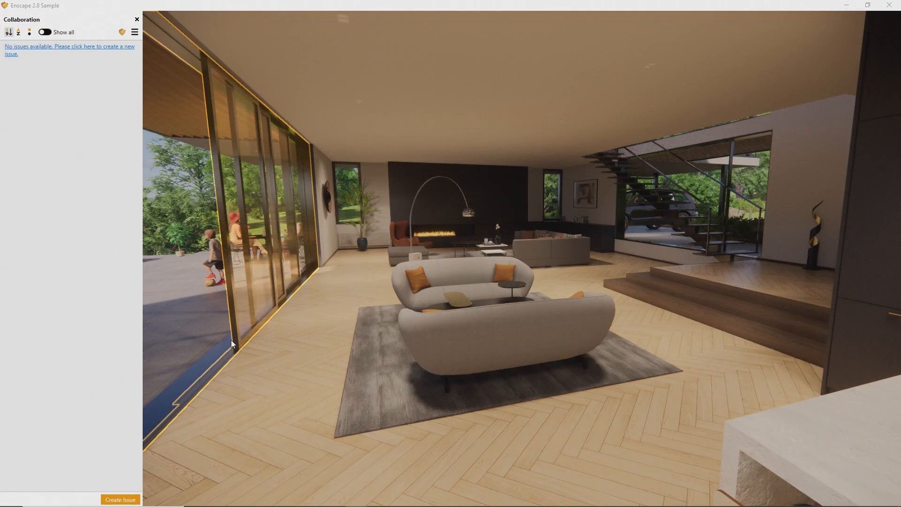
left_click(121, 500)
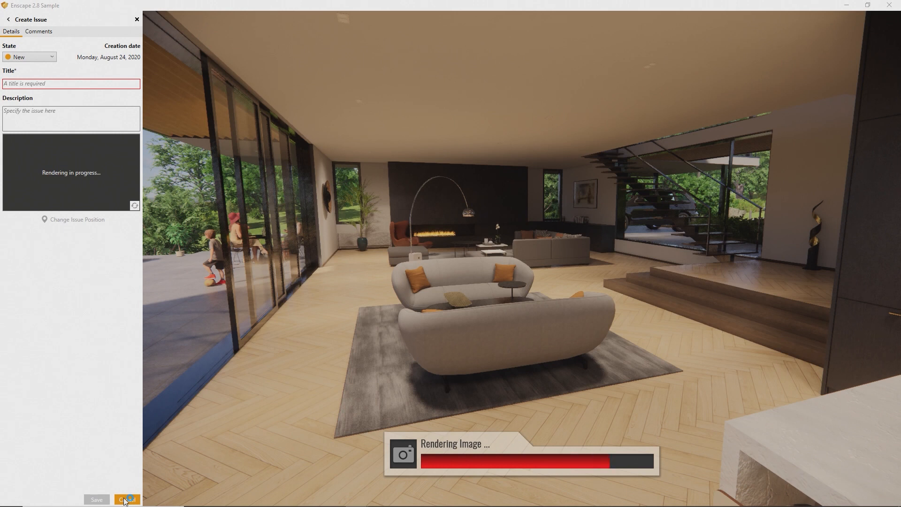
left_click(127, 499)
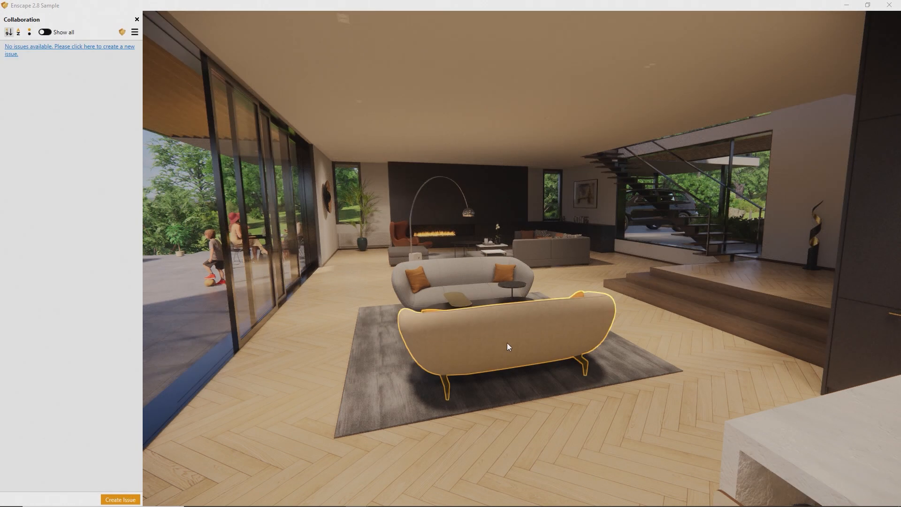
right_click(507, 346)
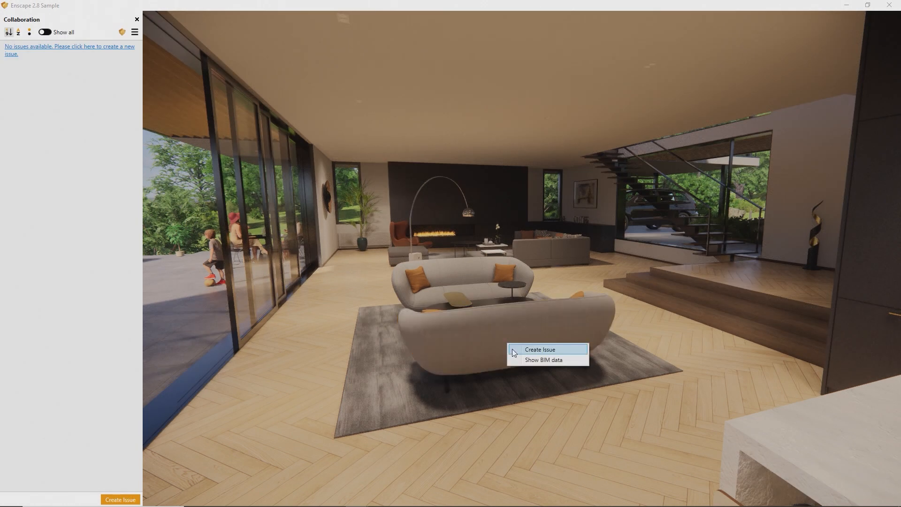
left_click(523, 355)
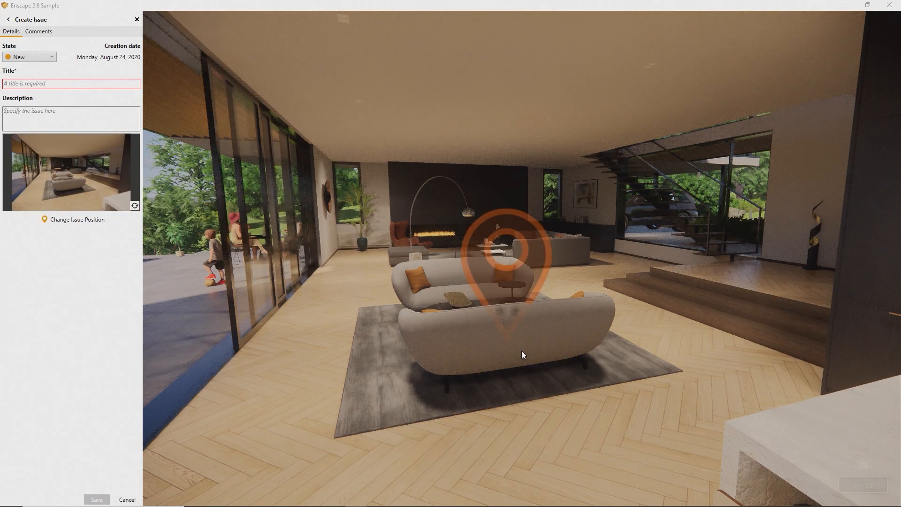
Set the issue's state to In Progress, title it "This is a Title", add a description beginning "This is a Descript" and save it.
left_click(44, 58)
left_click(39, 77)
type("This is a Descript")
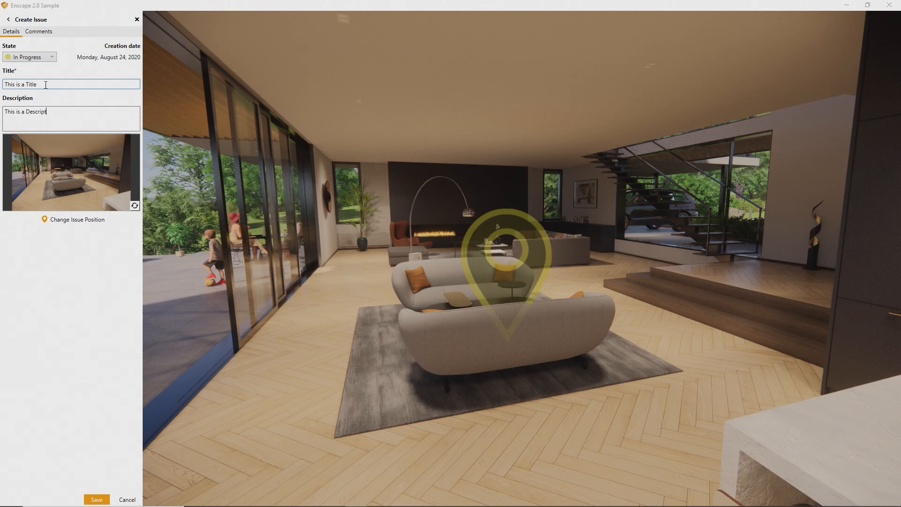
left_click(97, 499)
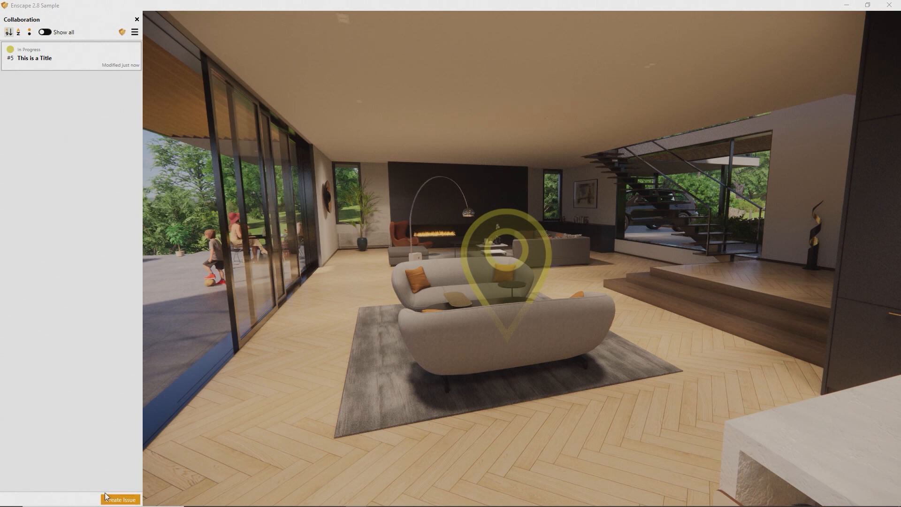
Reopen the saved issue and enter a comment beginning "This is".
left_click(33, 57)
left_click(37, 32)
type("This is")
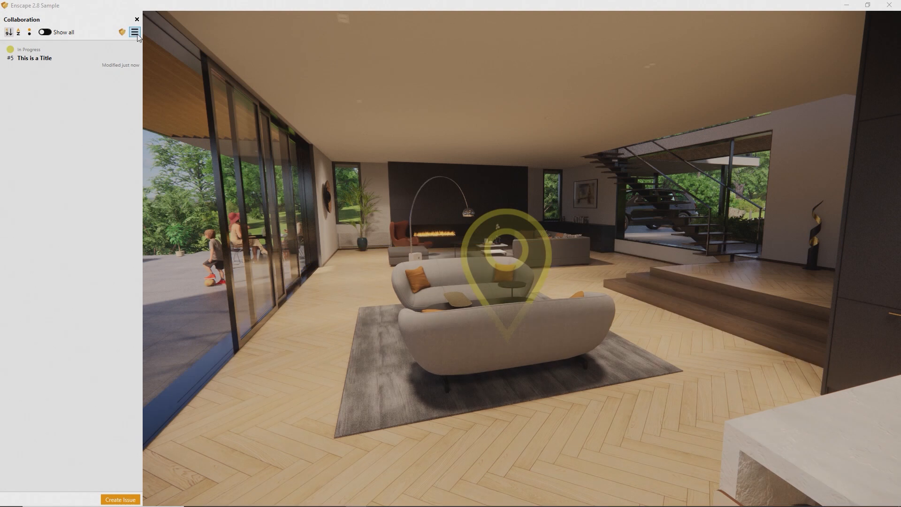
Export the collaboration issues to BCF.
left_click(137, 34)
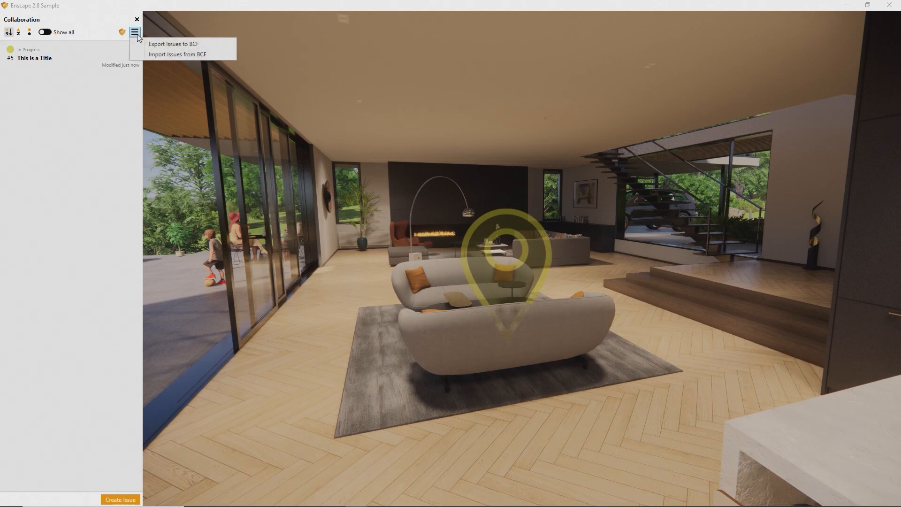
left_click(209, 48)
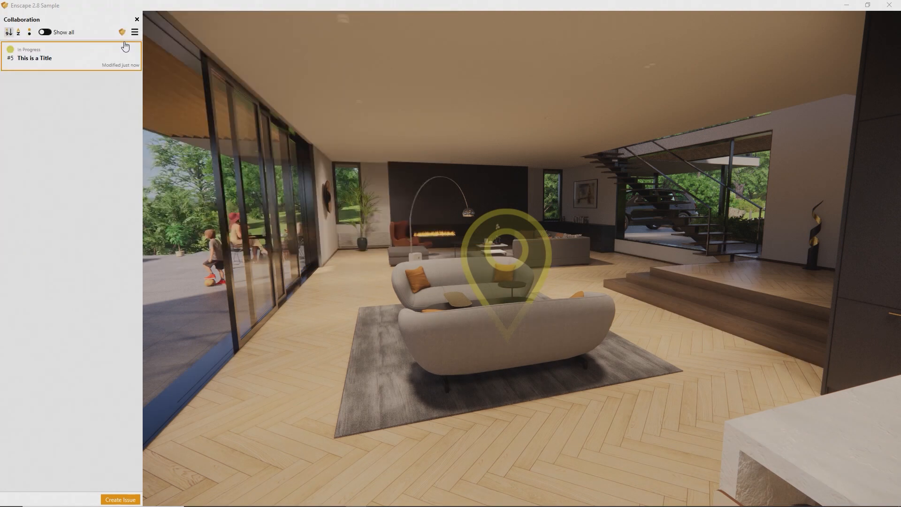
left_click(122, 32)
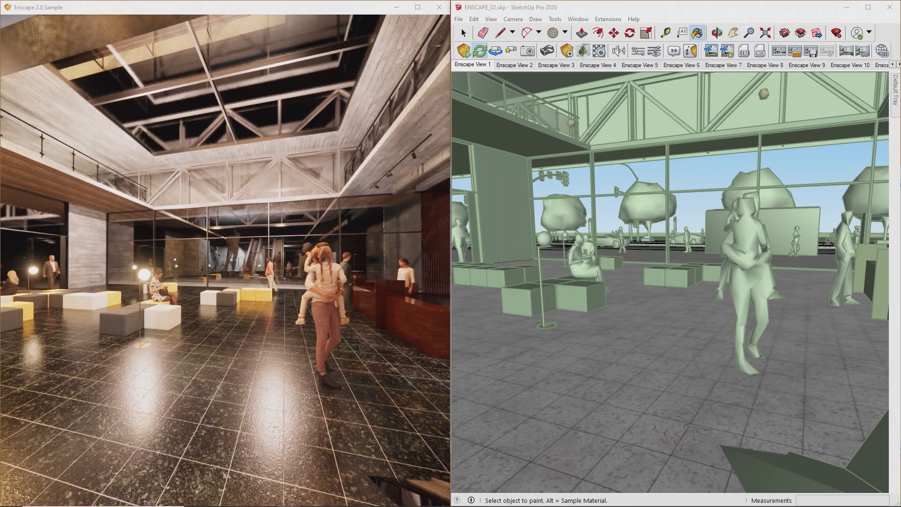
Paint the lobby floor with the Carrera Marble stone material.
mouse_move(895, 113)
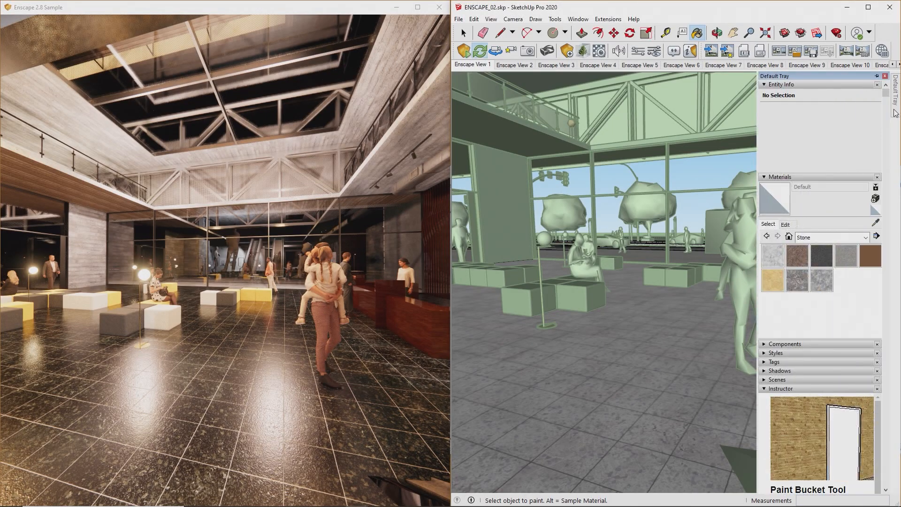
left_click(772, 254)
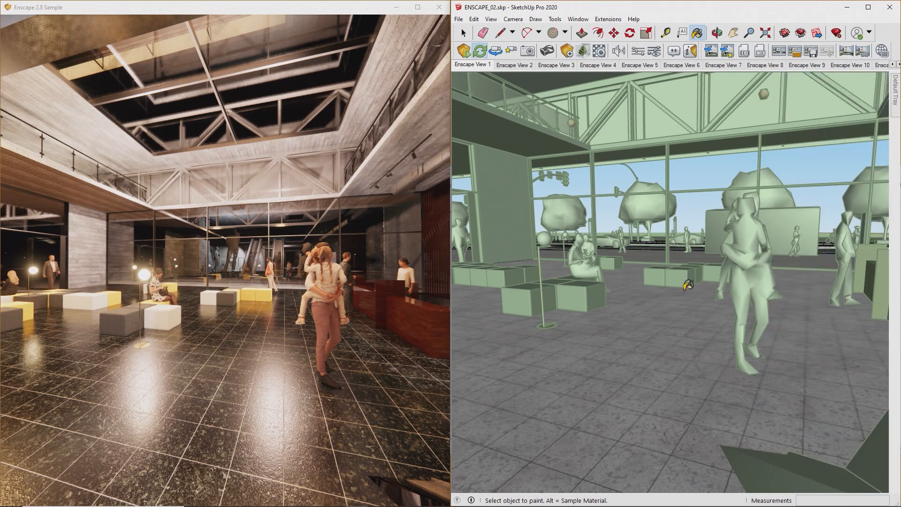
left_click(677, 348)
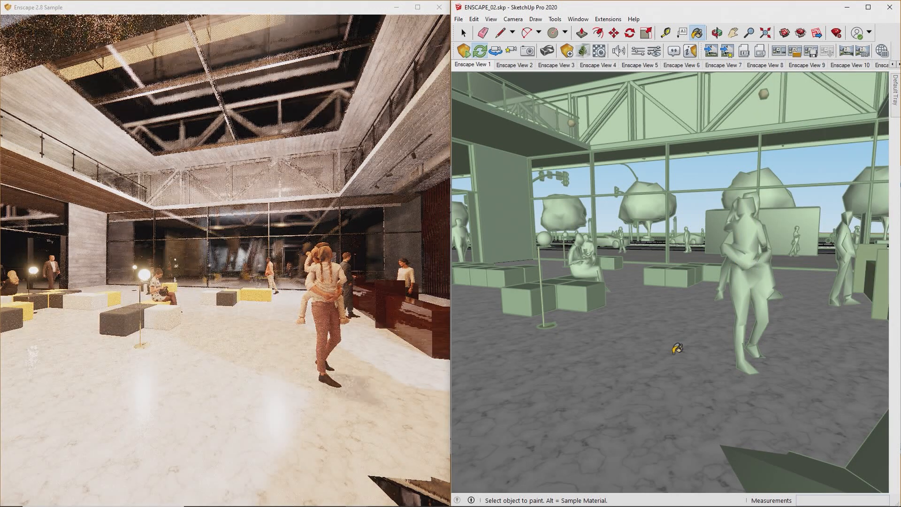
Open the material's edit options and the Enscape material editor, and sample the marble from the lobby floor.
mouse_move(895, 115)
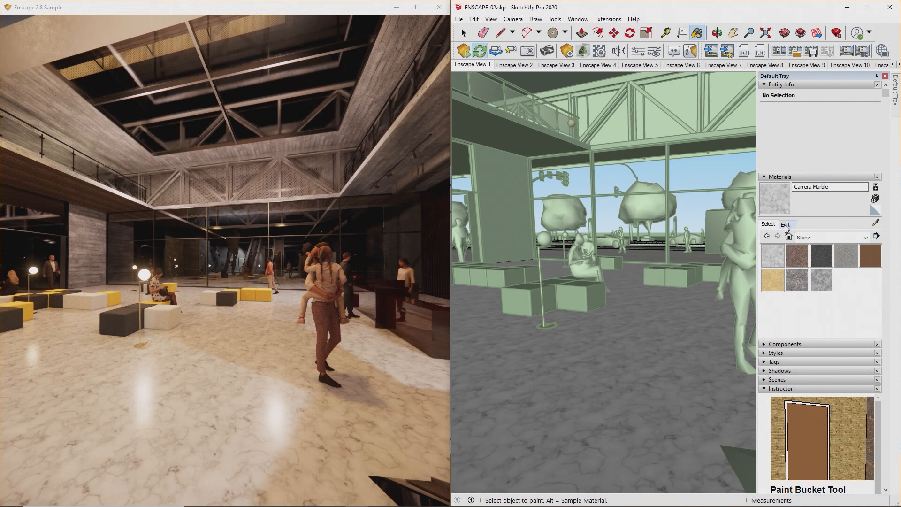
left_click(785, 225)
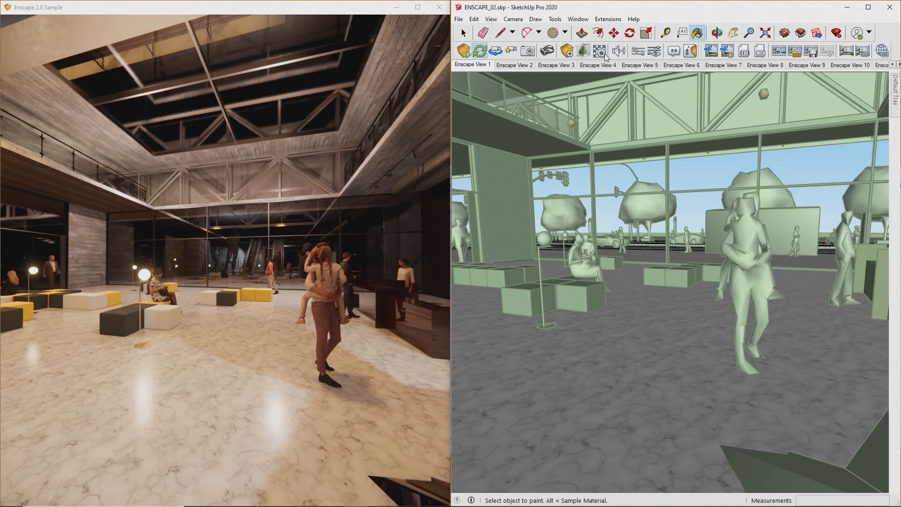
left_click(605, 53)
left_click(641, 343, "alt")
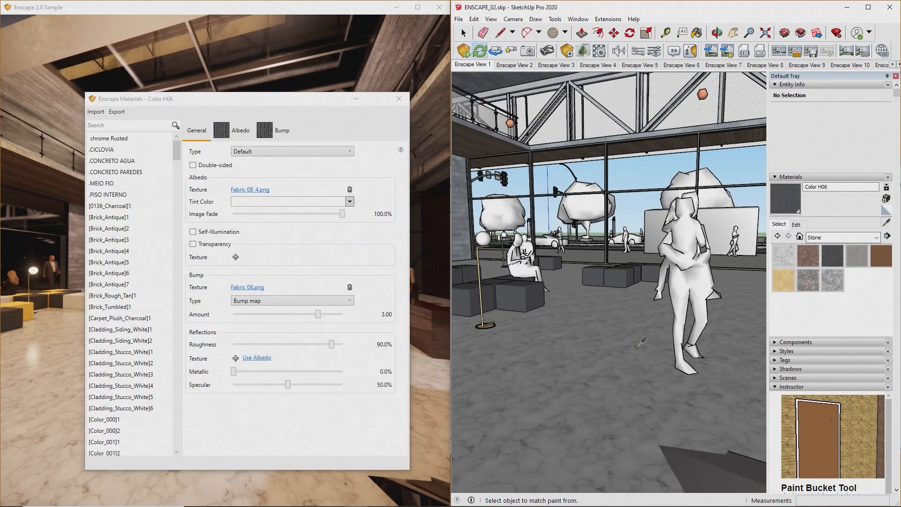
Inspect the floor marble, seat cube, ceiling wood and concrete wall materials in the Enscape material editor, including the concrete's type options.
left_click(641, 343, "alt")
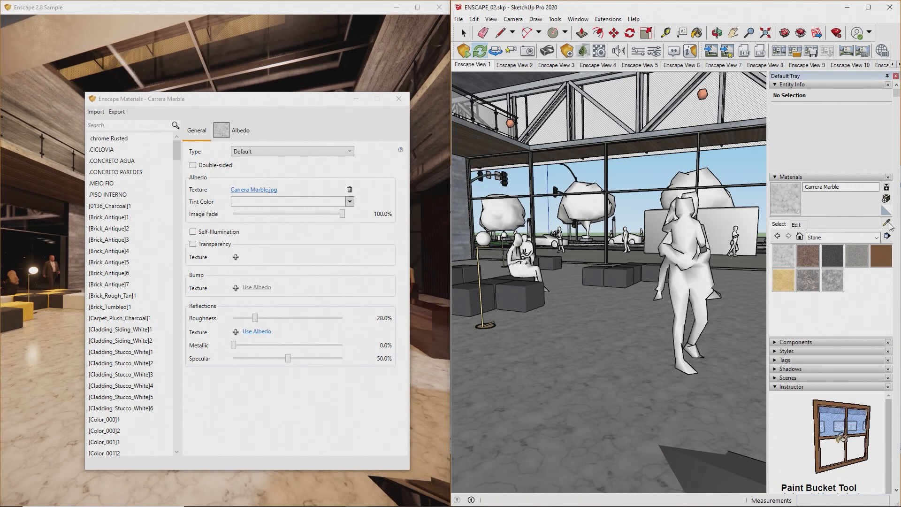
left_click(616, 275, "alt")
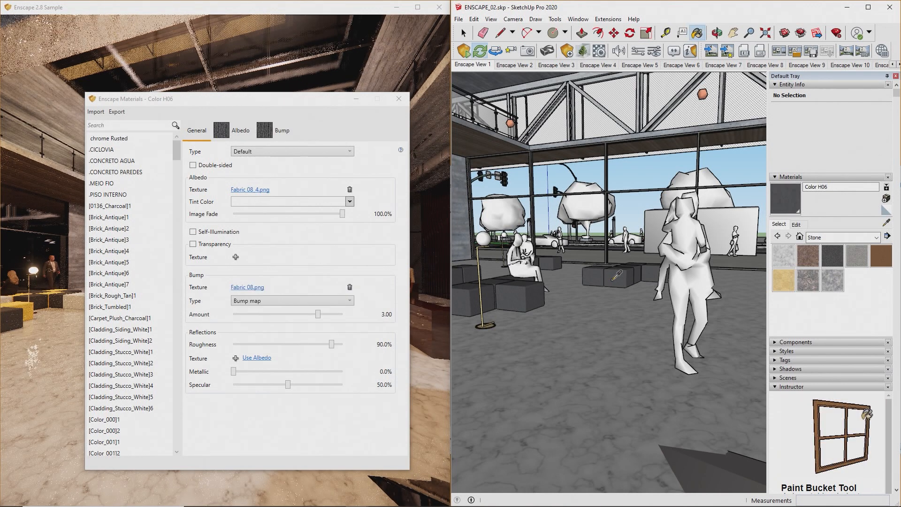
left_click(644, 142, "alt")
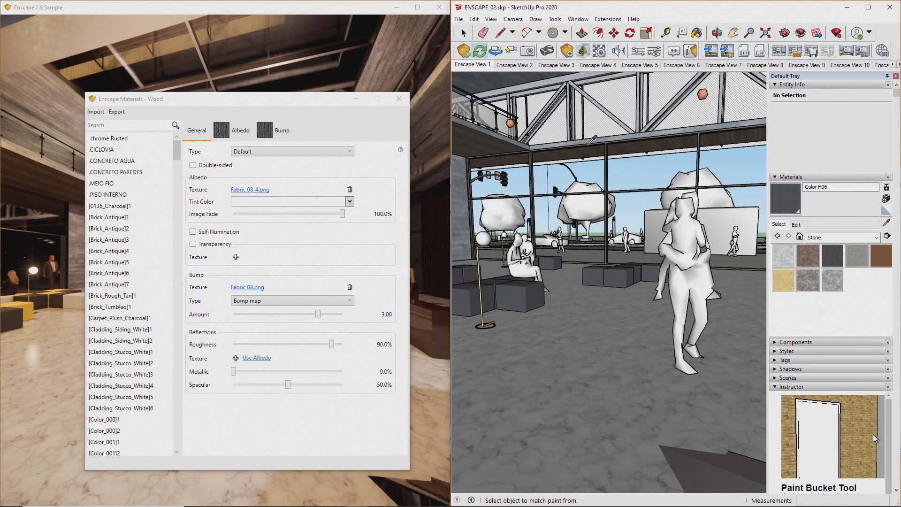
left_click(465, 215, "alt")
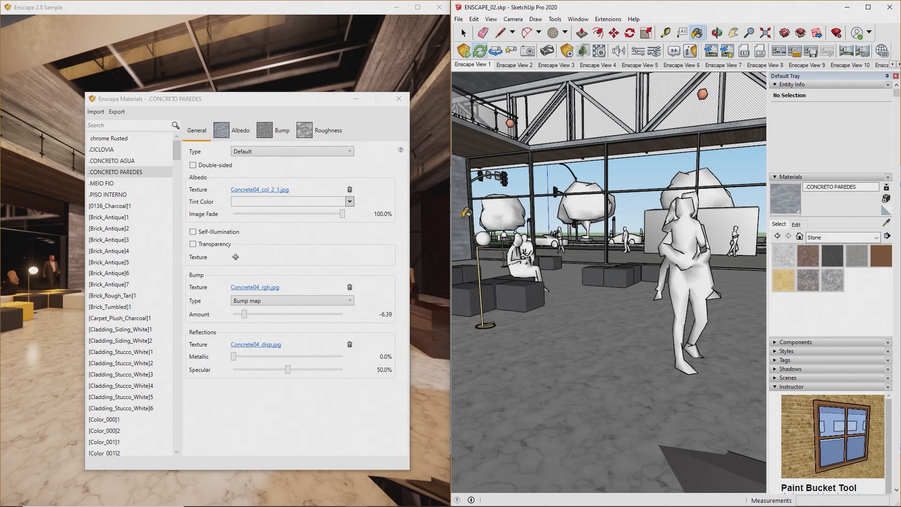
left_click(348, 151)
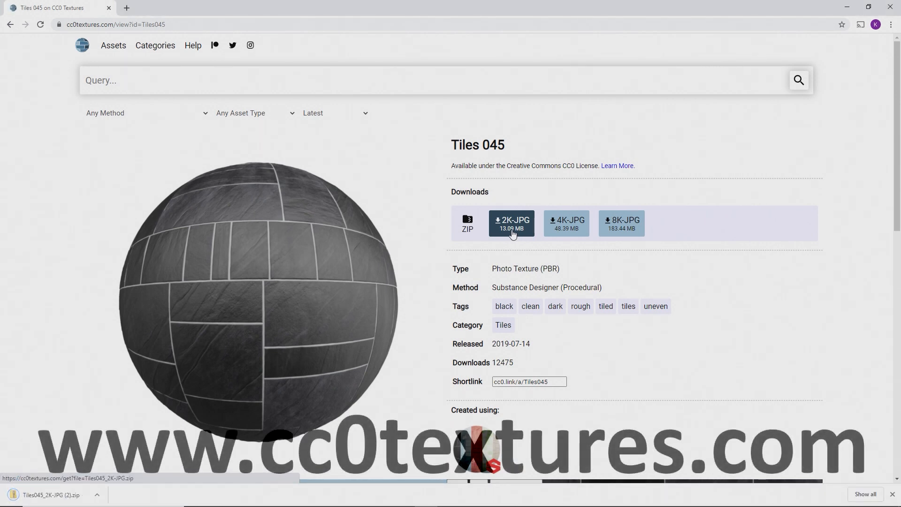
Open the downloaded Tiles045 2K-JPG archive and select its Color and Displacement texture images.
left_click(63, 495)
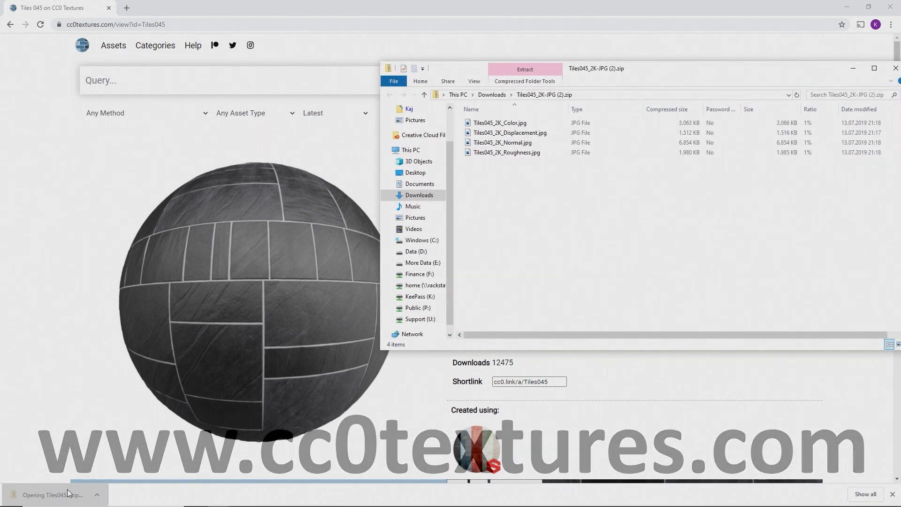
left_click(506, 122)
left_click(509, 133, "ctrl")
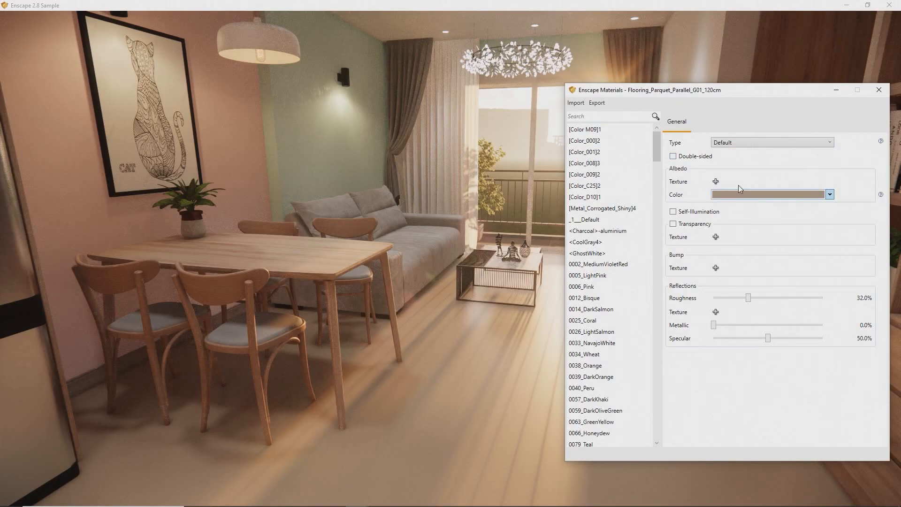
Load Tiles045_2K_Color.jpg as the albedo texture of the Flooring_Parquet_Parallel_G01_120cm material.
left_click(715, 181)
left_click(717, 182)
double_click(716, 181)
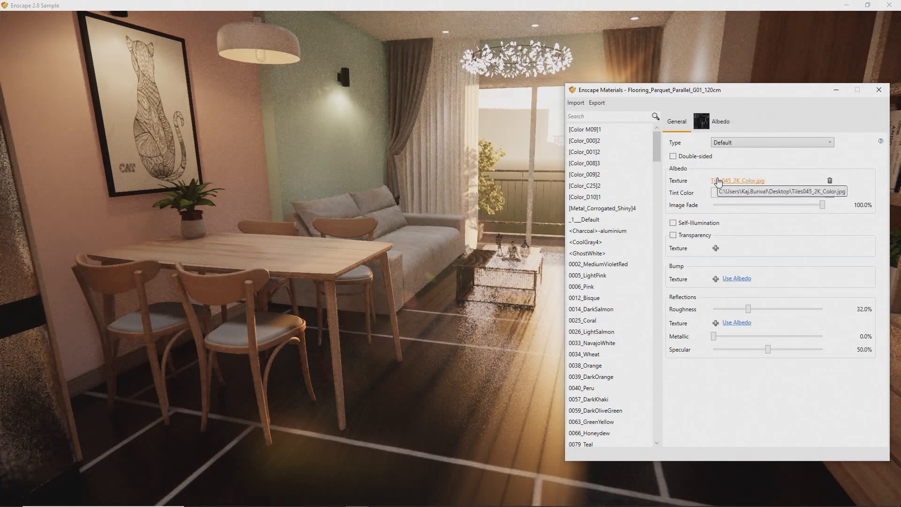
Enable explicit texture transformation for the albedo and set its width and height to 0.2 m.
left_click(713, 127)
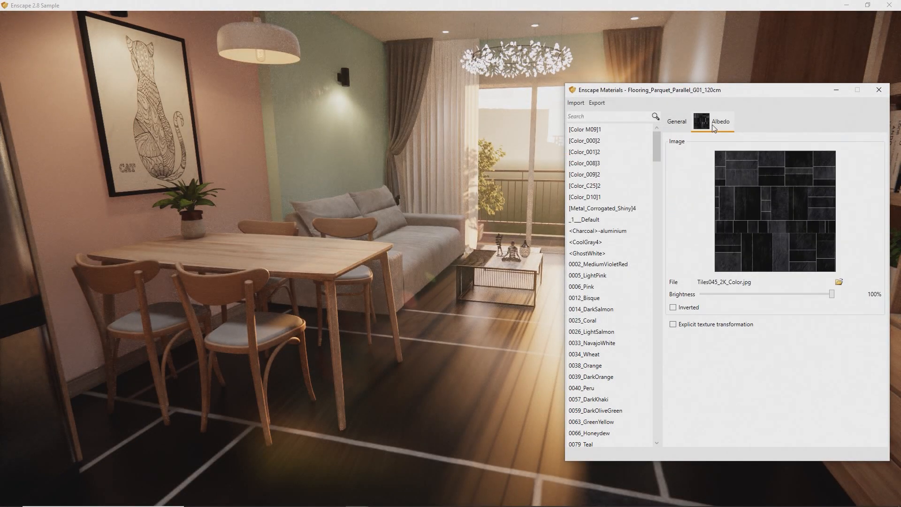
left_click(708, 324)
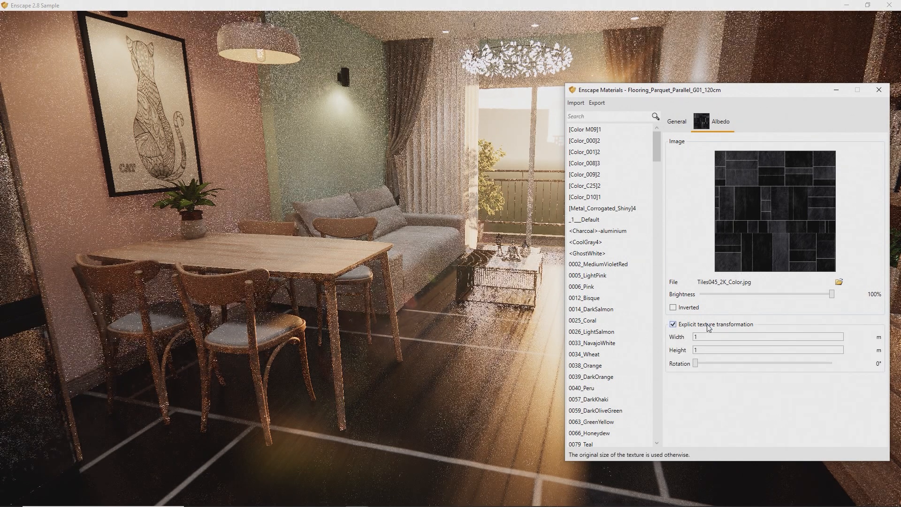
left_click(710, 336)
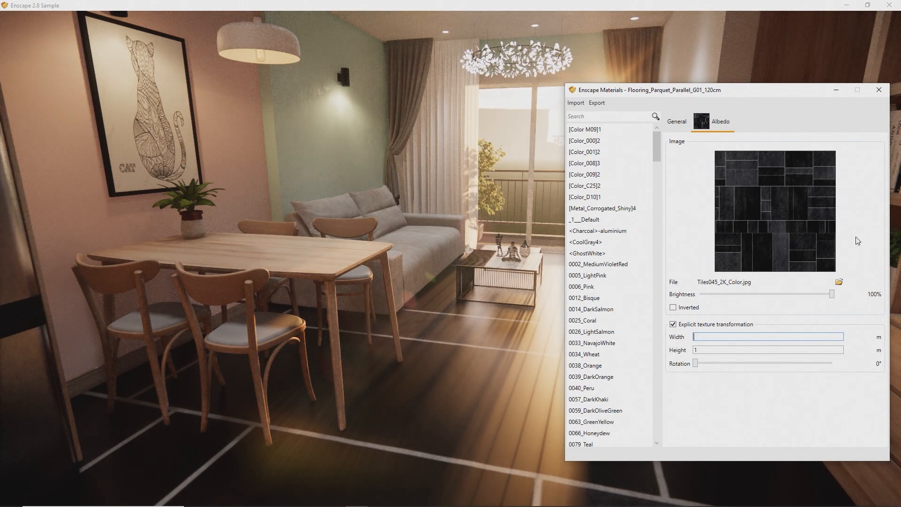
type("0.2")
key("Tab")
type("0")
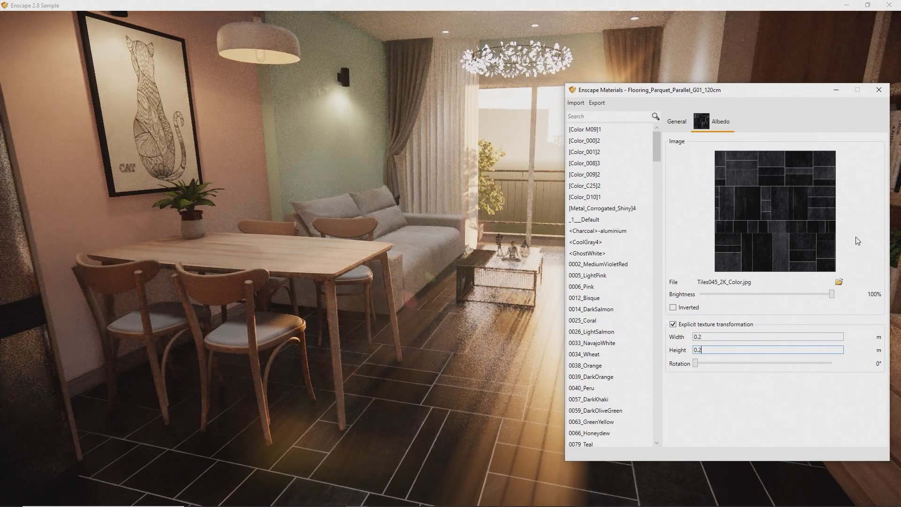
Load Tiles045_2K_Displacement.jpg as the floor material's bump texture and reduce the bump amount to about 0.89.
left_click(676, 122)
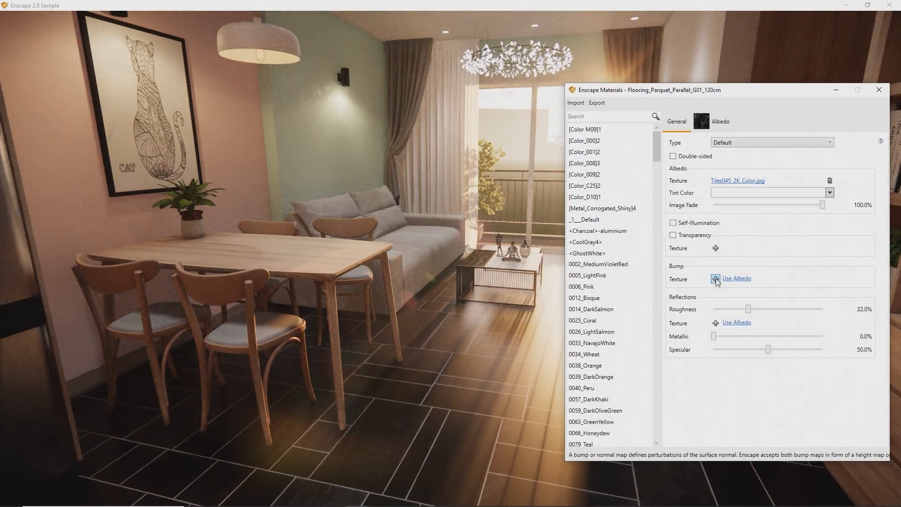
left_click(715, 279)
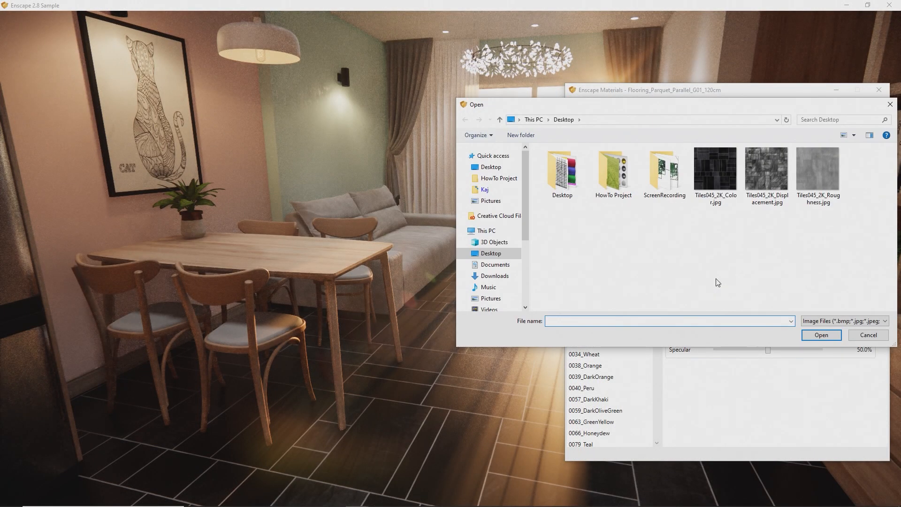
double_click(766, 178)
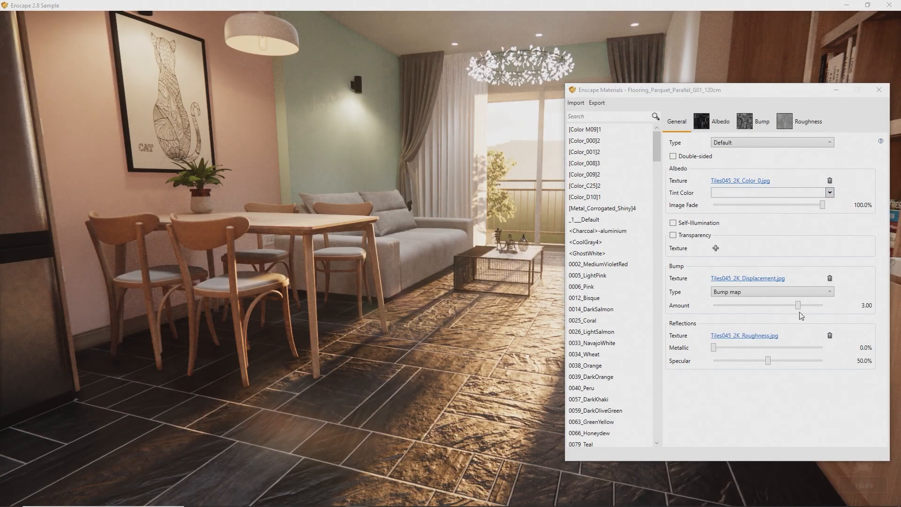
left_click_drag(799, 310, 786, 309)
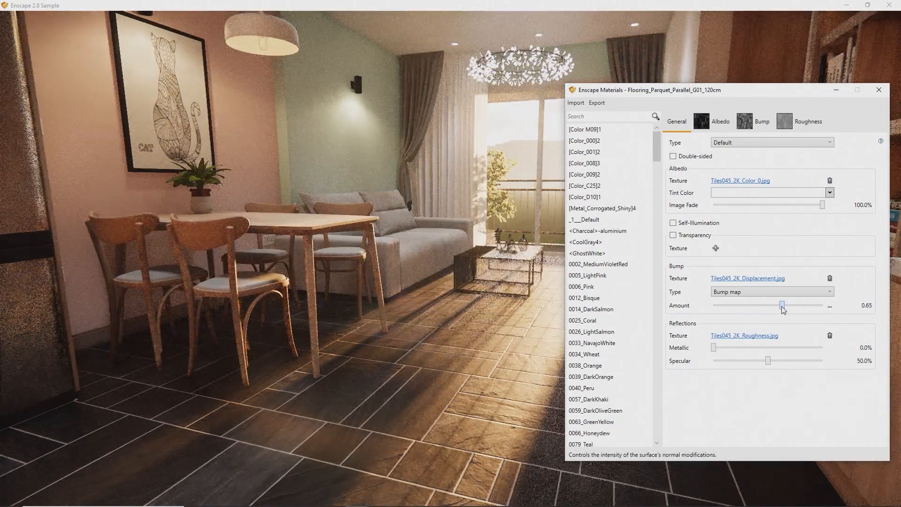
Load Tiles045_2K_Roughness.jpg as the floor material's reflections texture.
left_click(830, 93)
left_click_drag(820, 100, 793, 194)
right_click_drag(793, 194, 868, 191)
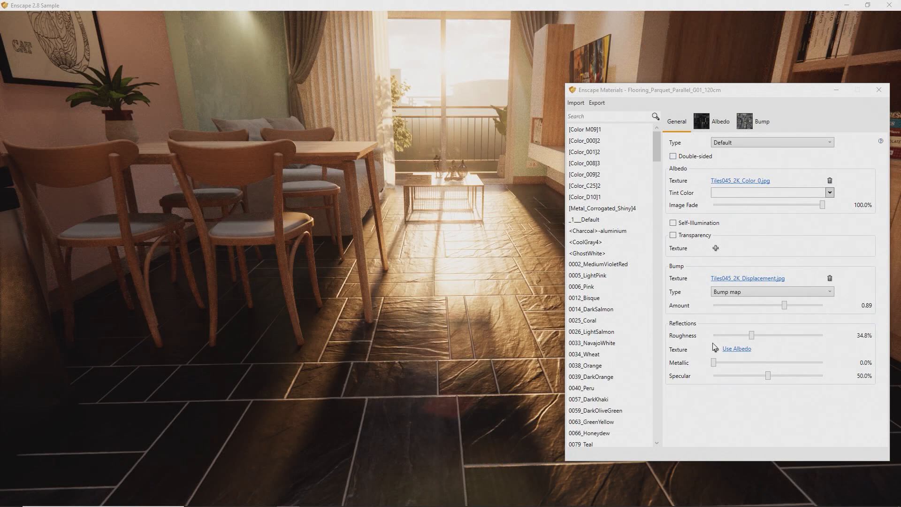
left_click(715, 349)
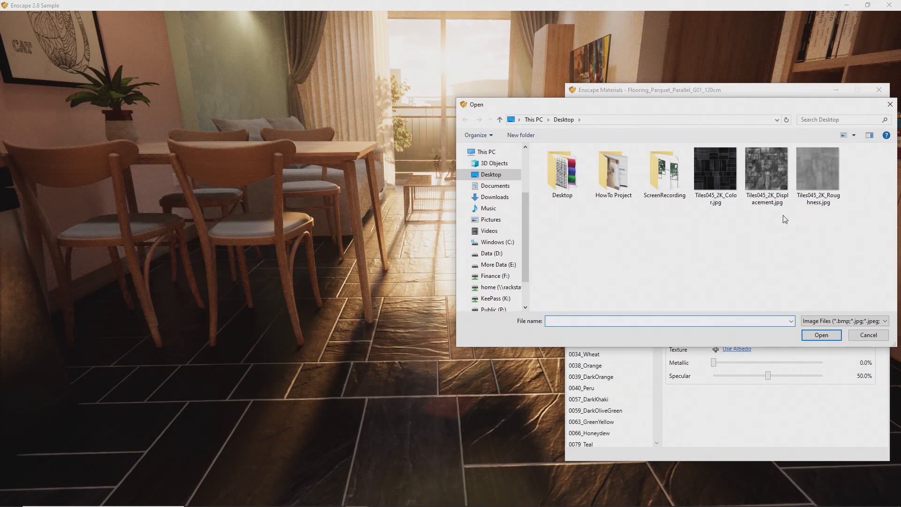
left_click(811, 201)
left_click(825, 337)
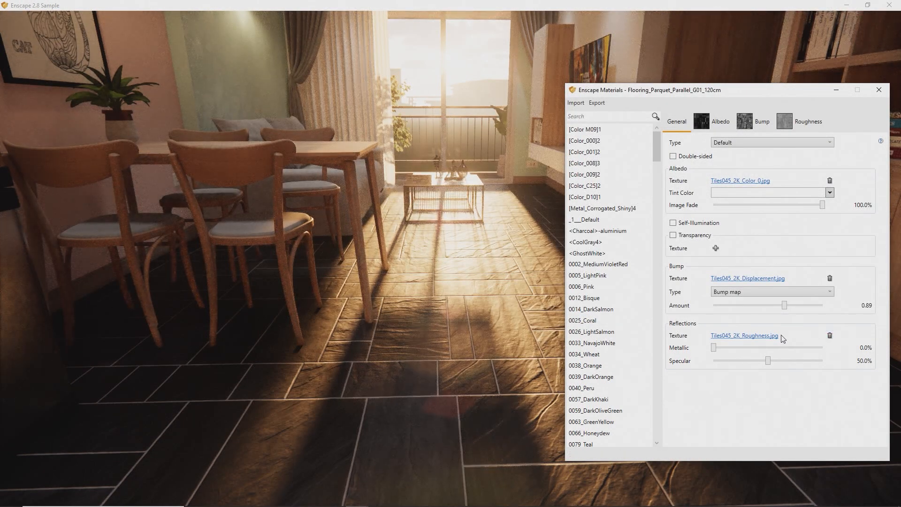
right_click_drag(539, 333, 547, 308)
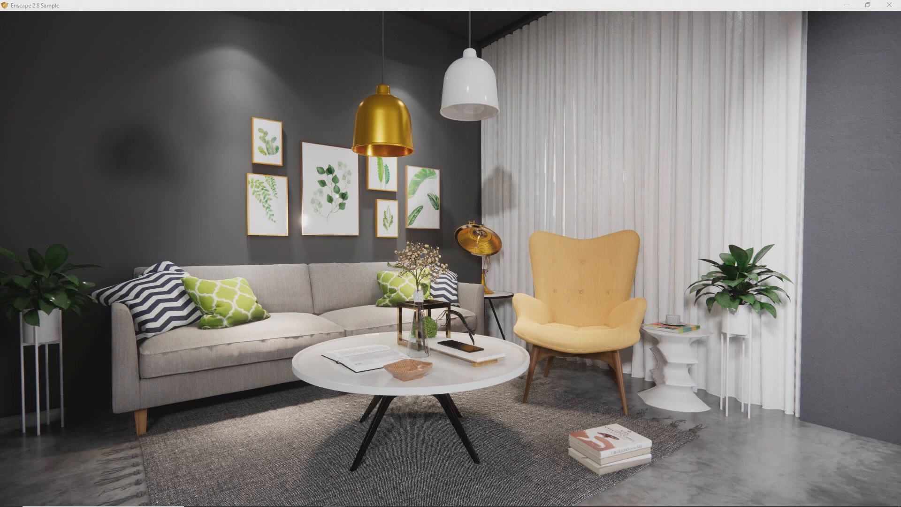
Adjust the time of day in the living room render to early morning, around 06:31.
key("i")
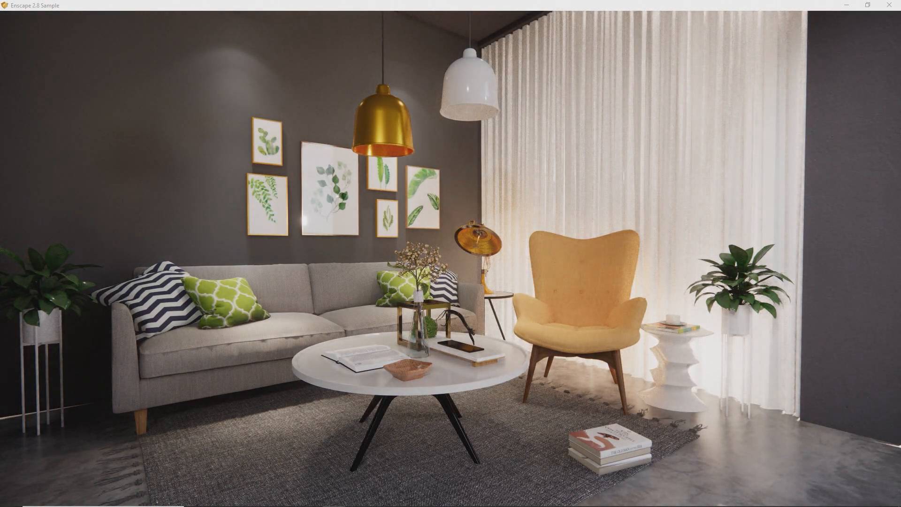
key("u")
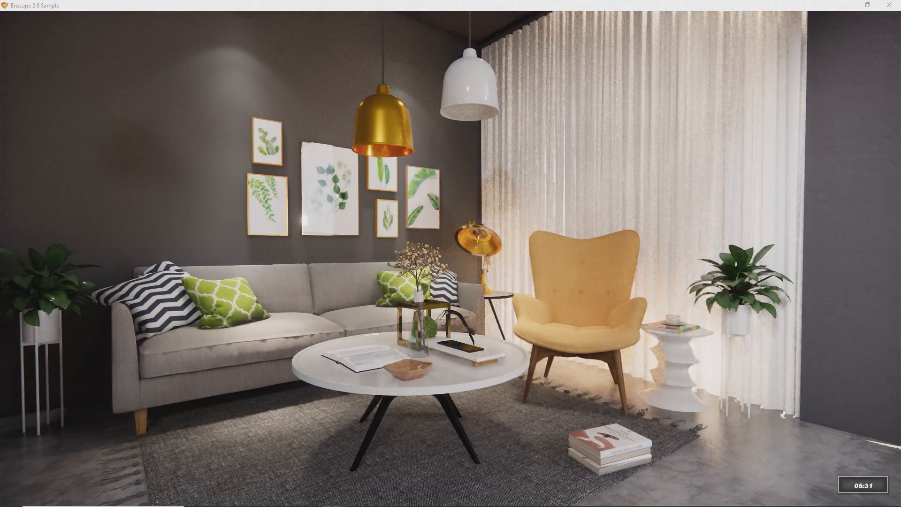
key("u")
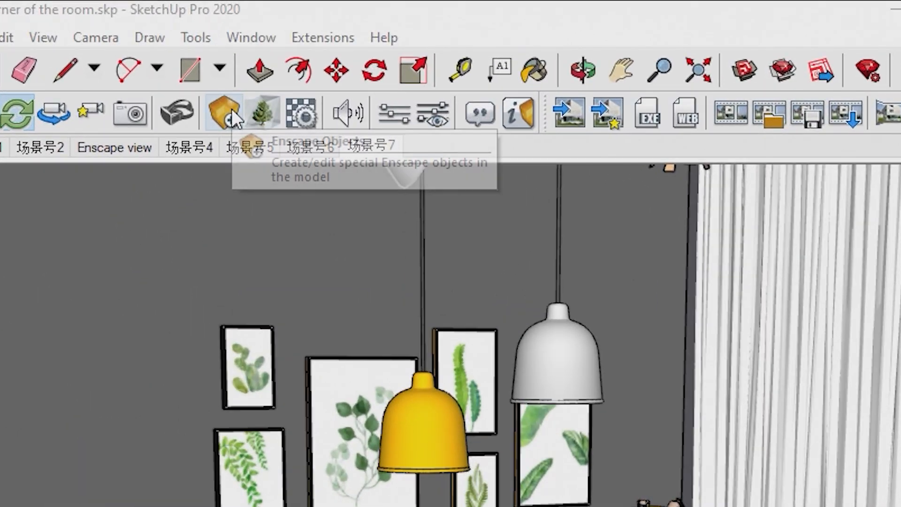
Place an Enscape spot light high above the rug beside the coffee table and aim it down toward the table.
left_click(232, 108)
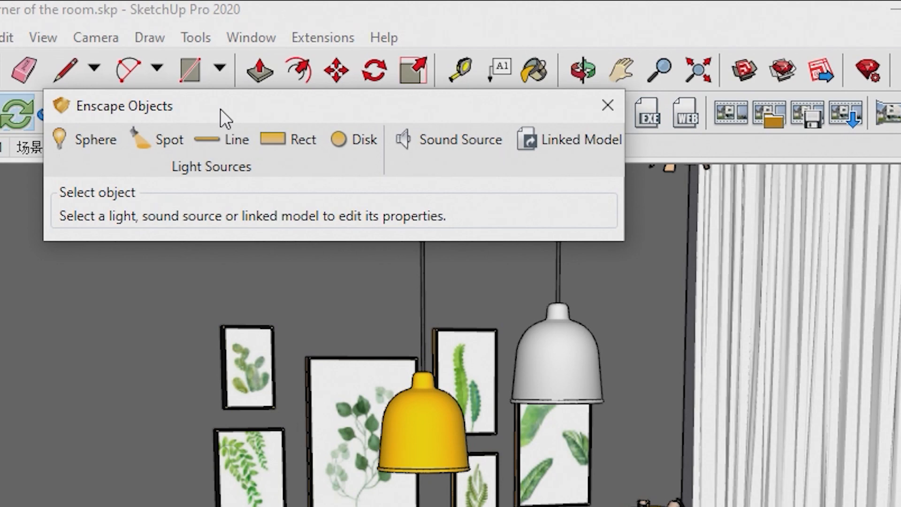
left_click(162, 142)
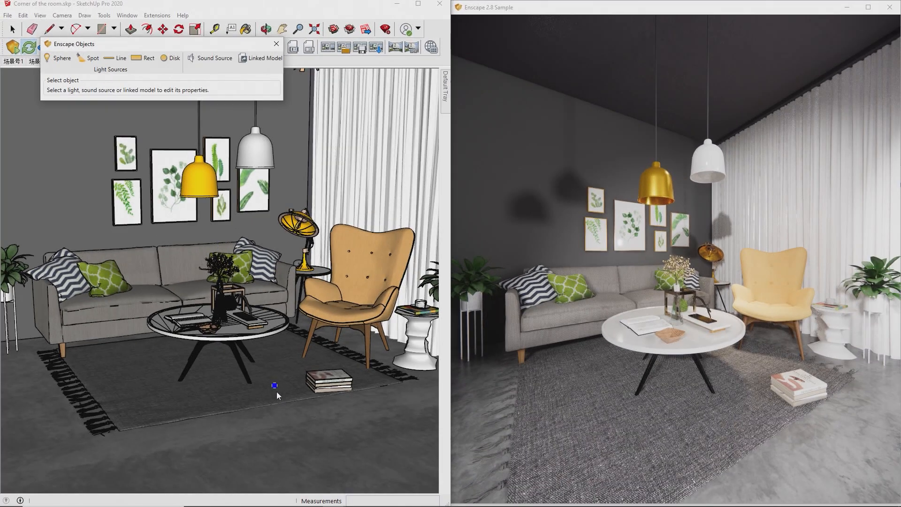
left_click(277, 396)
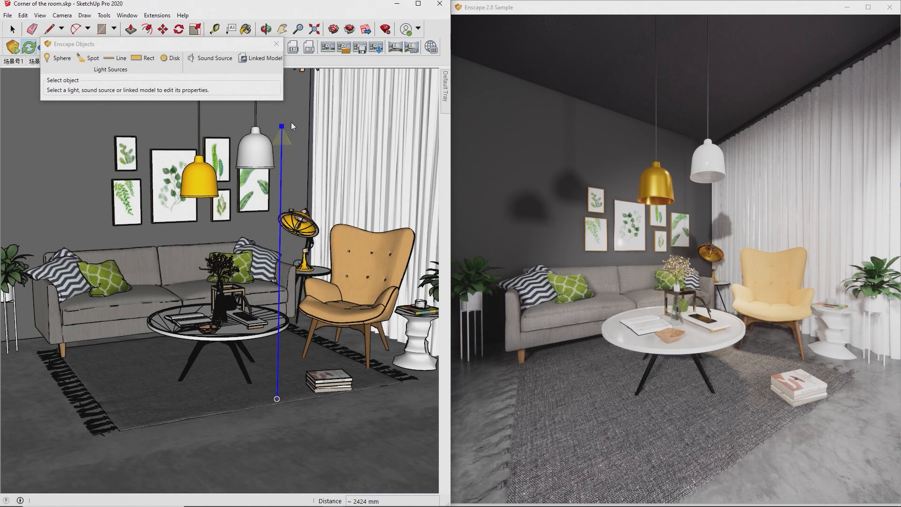
left_click(299, 99)
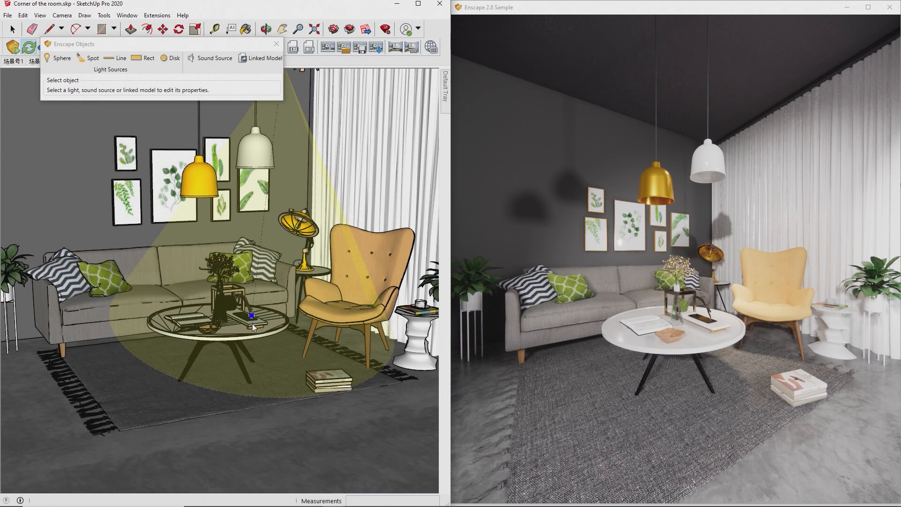
left_click(257, 369)
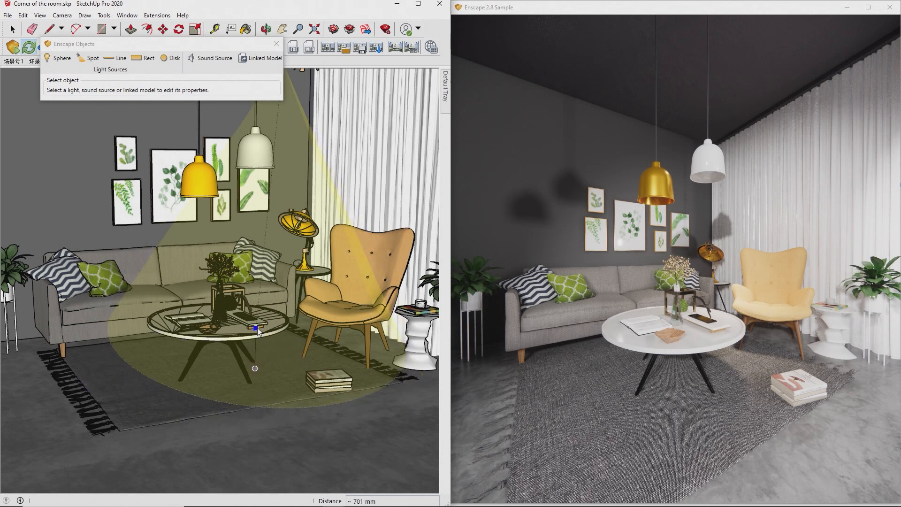
left_click(251, 335)
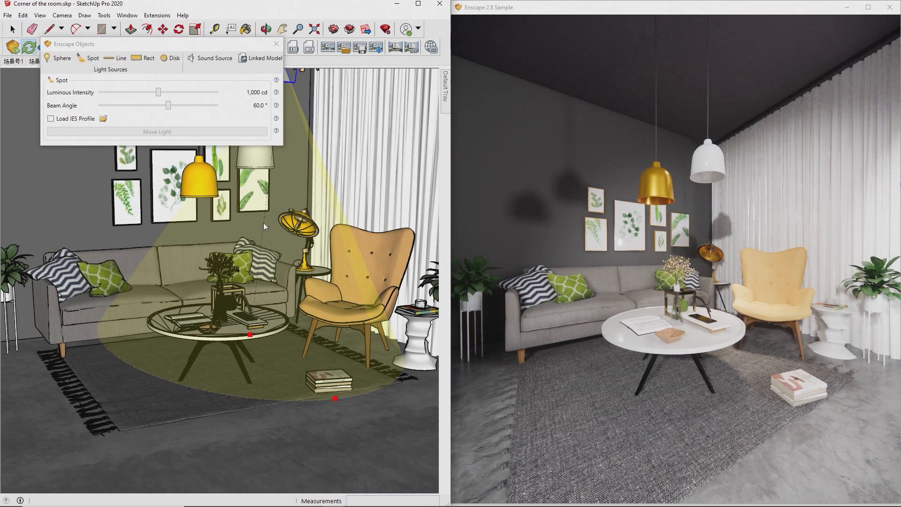
Narrow the spot light's beam and tint its light by painting the fixture with Color L11.
mouse_move(162, 97)
left_mouse_down()
mouse_move(196, 97)
mouse_move(208, 101)
mouse_move(183, 109)
mouse_move(216, 115)
mouse_move(154, 108)
left_mouse_up()
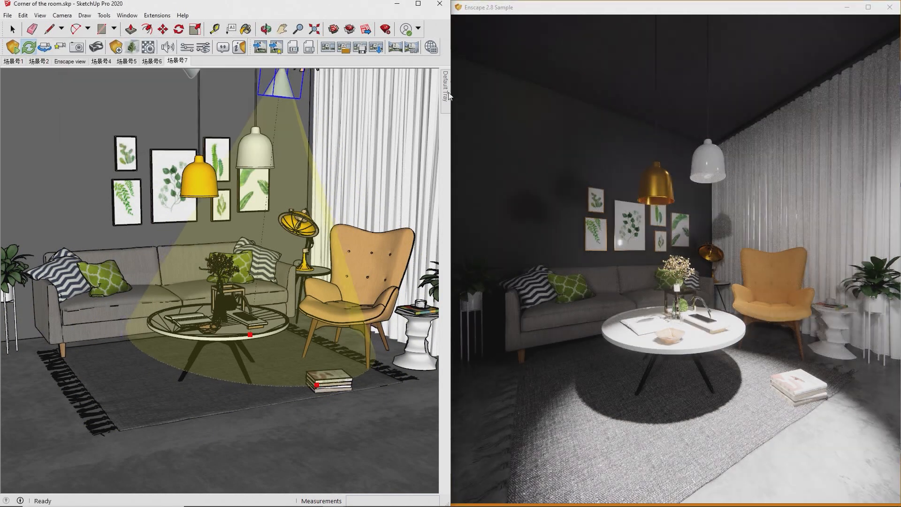
mouse_move(447, 93)
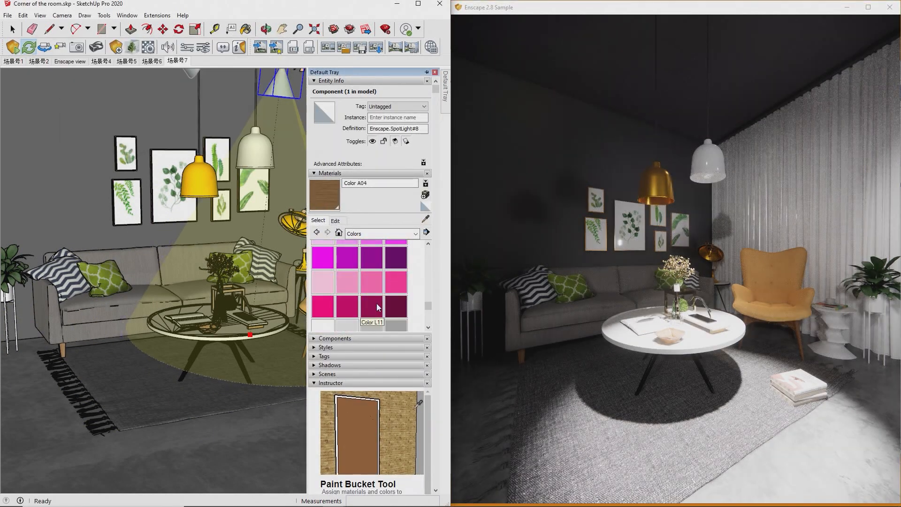
left_click(378, 307)
left_click(284, 79)
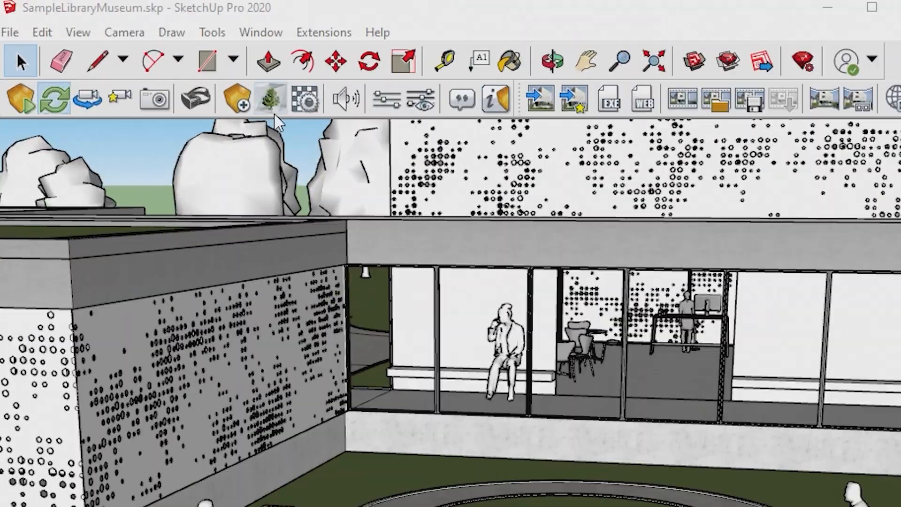
Place a person from the People category of the Enscape asset library on the lawn in front of the pond.
left_click(273, 113)
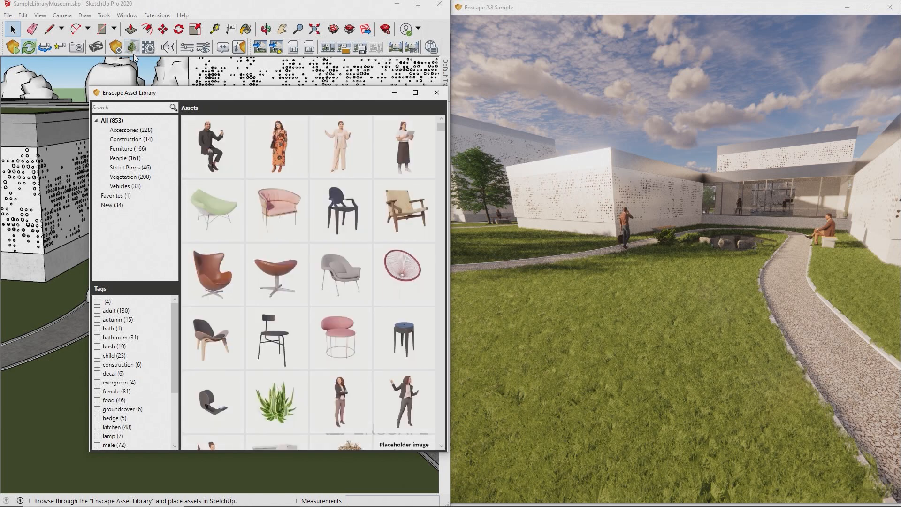
left_click(123, 159)
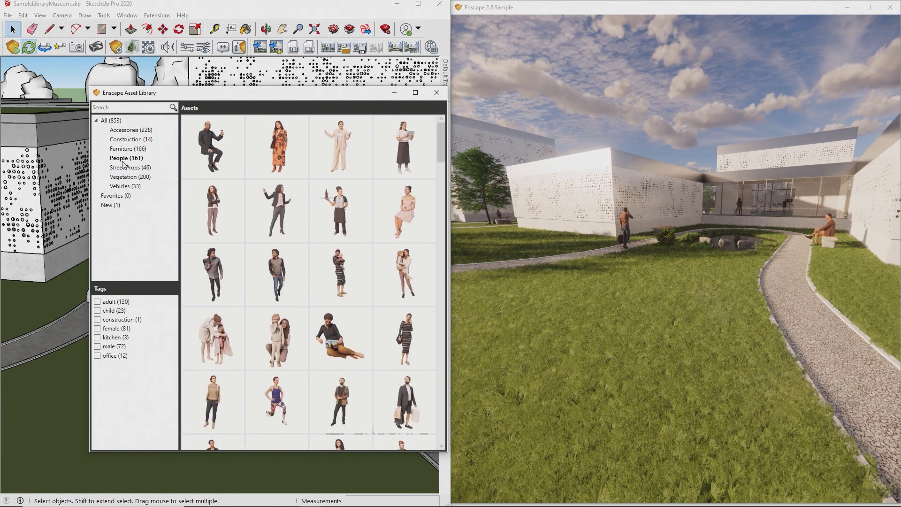
scroll(275, 299, "down", 3)
mouse_move(275, 299)
left_click(275, 342)
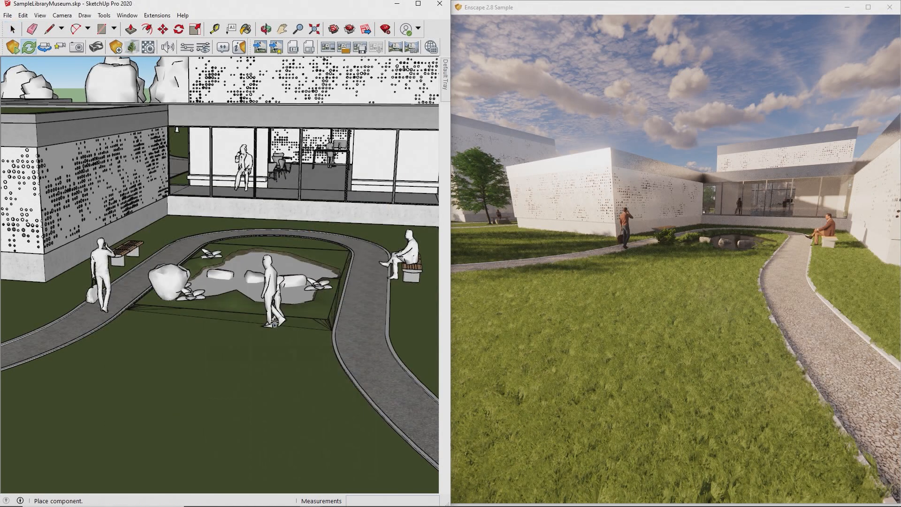
left_click(311, 397)
key("q")
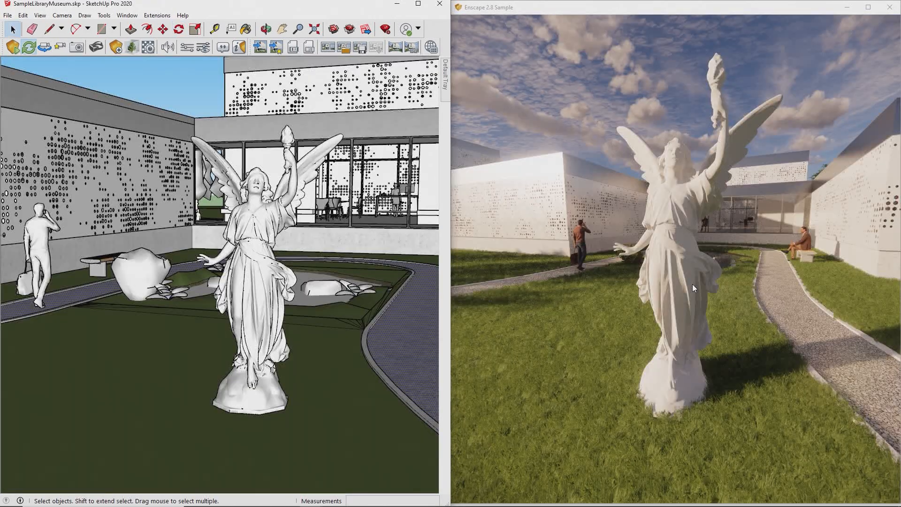
Save the winged statue component on the lawn as an external model for Enscape and inspect it in the render.
right_click_drag(692, 284, 821, 284)
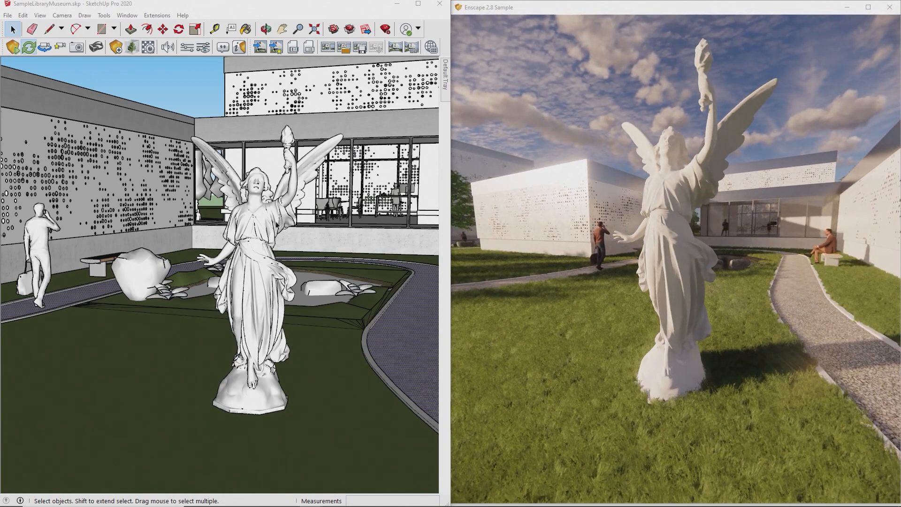
left_click(265, 245)
right_click(259, 254)
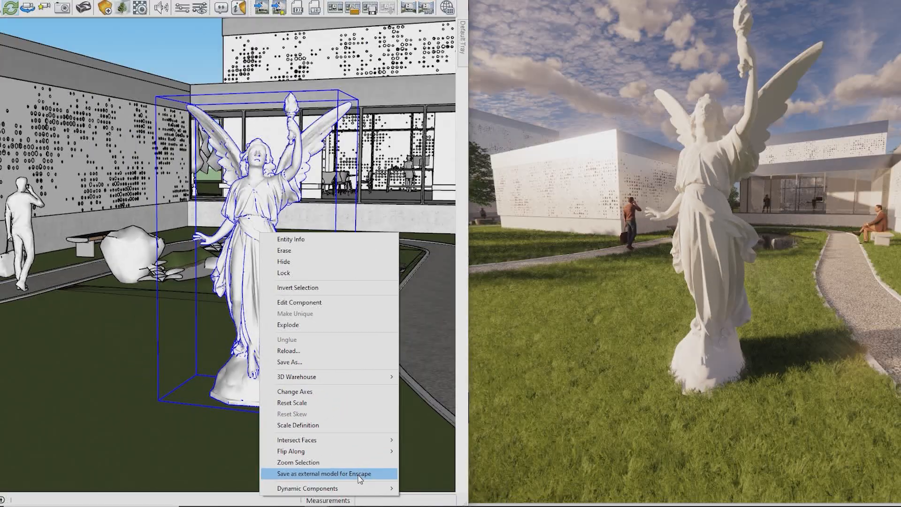
left_click(359, 473)
key("Return")
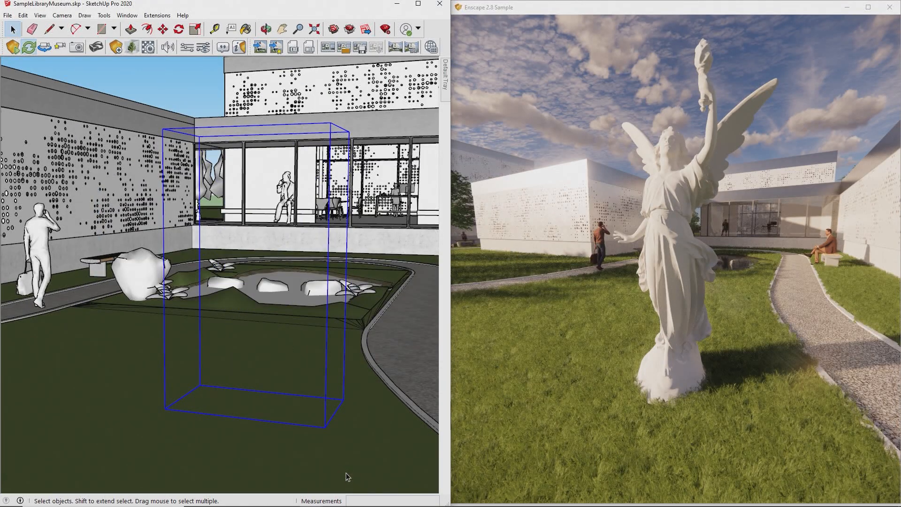
left_click(391, 438)
mouse_move(584, 416)
right_mouse_down()
mouse_move(716, 413)
mouse_move(582, 413)
right_mouse_up()
scroll(582, 413, "up", 3)
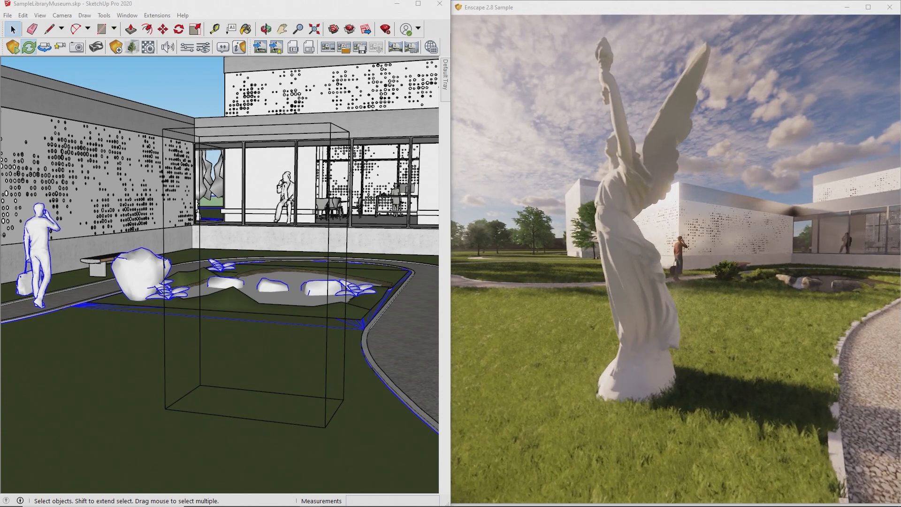
scroll(582, 413, "down", 3)
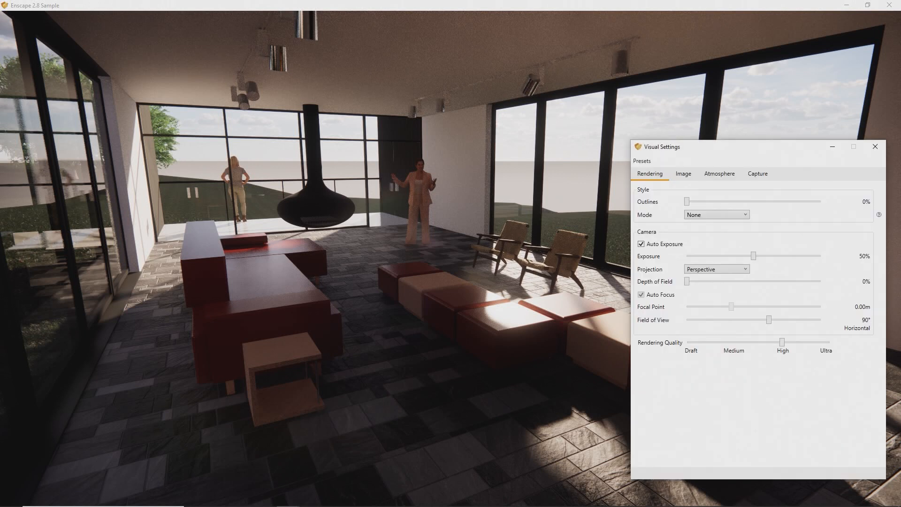
Set the horizon source to Forest and the capture resolution to Ultra HD in the visual settings.
left_click(725, 177)
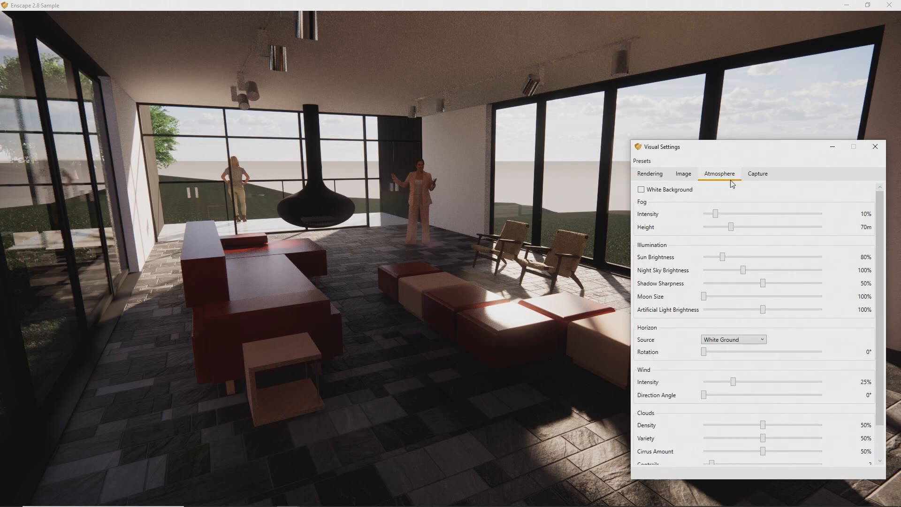
left_click(734, 339)
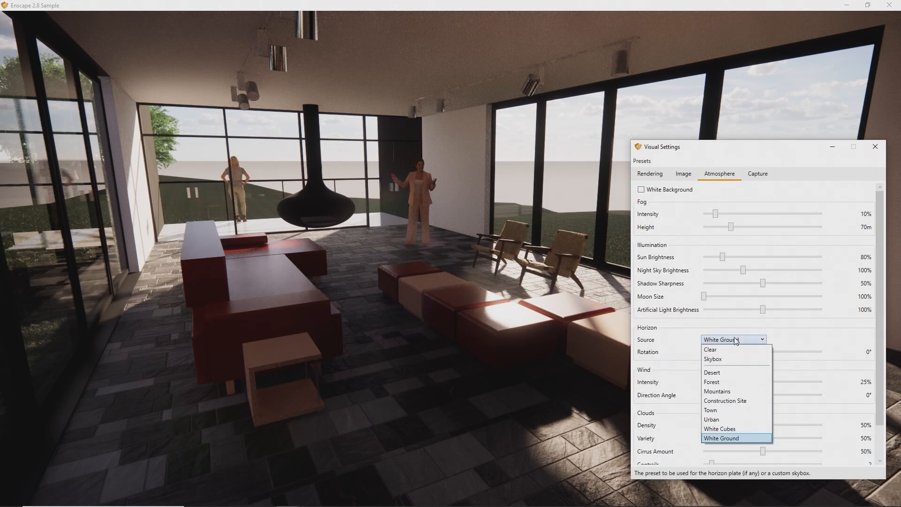
left_click(725, 382)
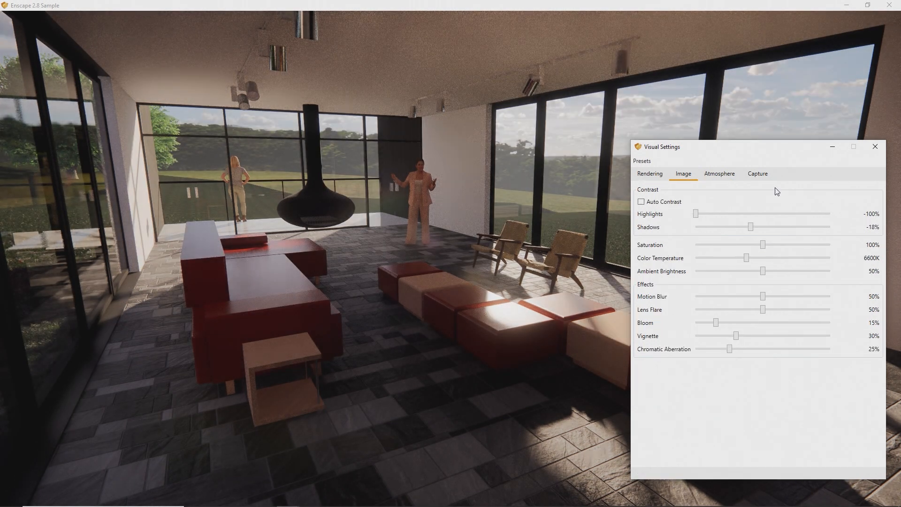
left_click(763, 177)
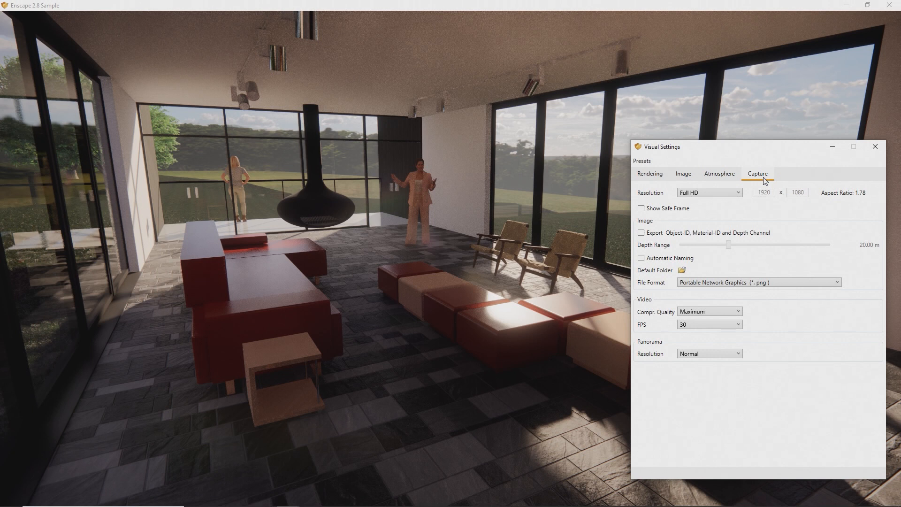
left_click(735, 192)
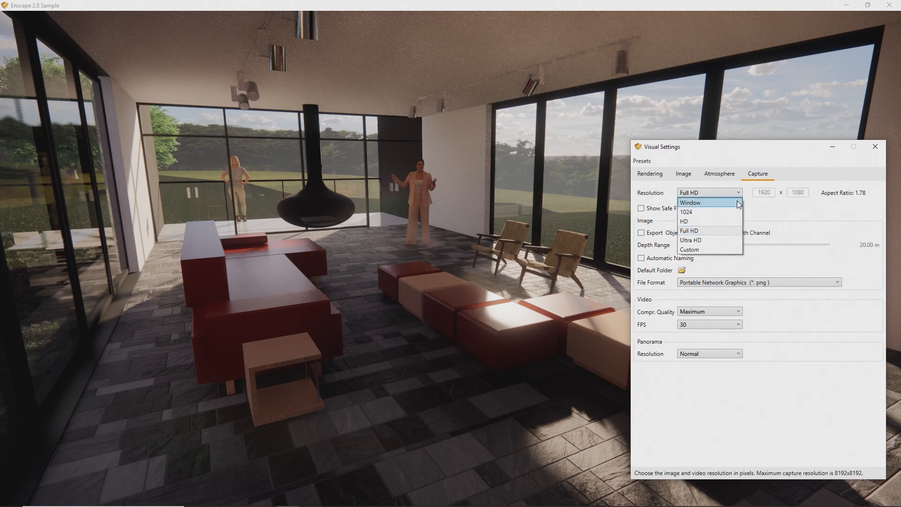
left_click(733, 240)
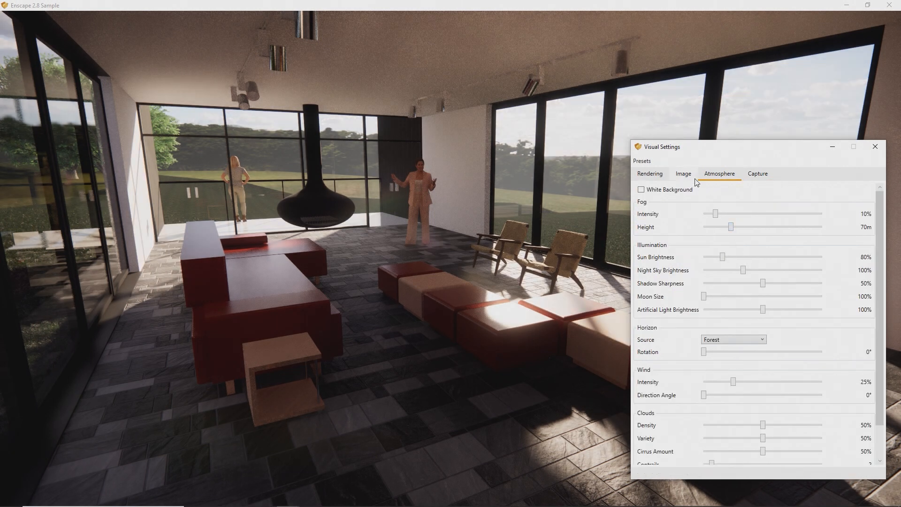
Lower the image contrast by setting Highlights to -100% and Shadows to -18%.
left_click(688, 177)
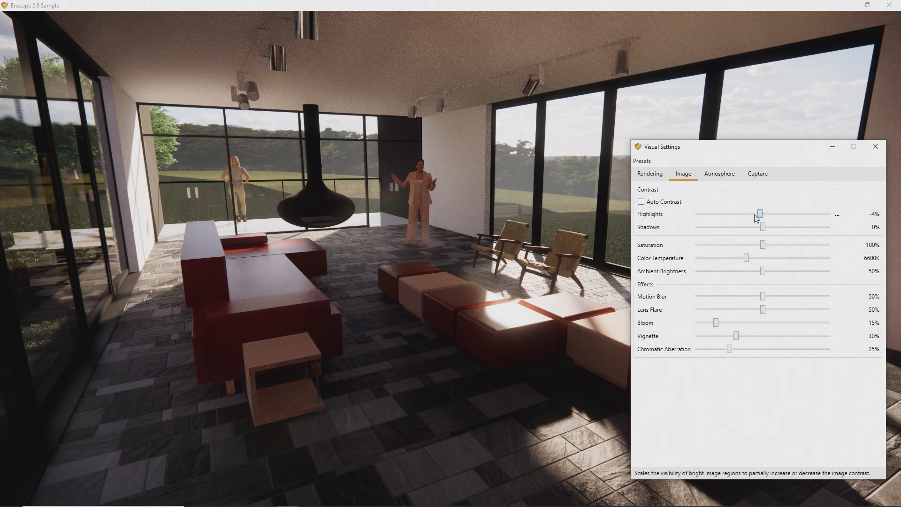
left_click_drag(713, 215, 694, 215)
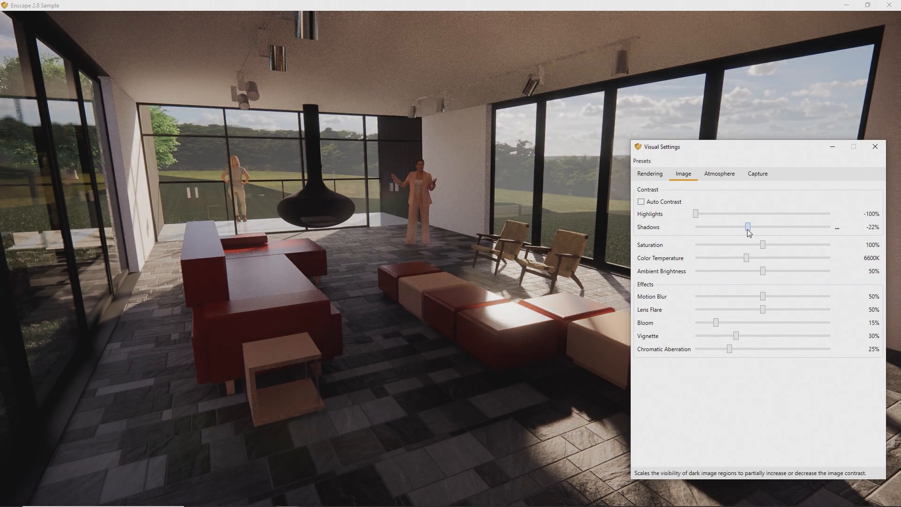
left_click_drag(762, 231, 779, 231)
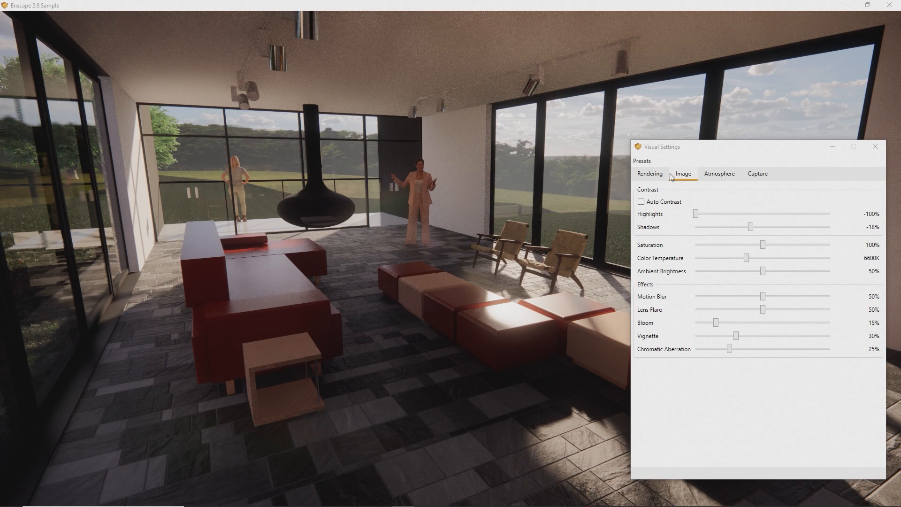
Add a slight depth of field to the living room render, turn off auto focus and adjust the focal point manually.
left_click(648, 174)
left_click_drag(687, 282, 715, 282)
left_click(663, 294)
left_click_drag(738, 306, 772, 308)
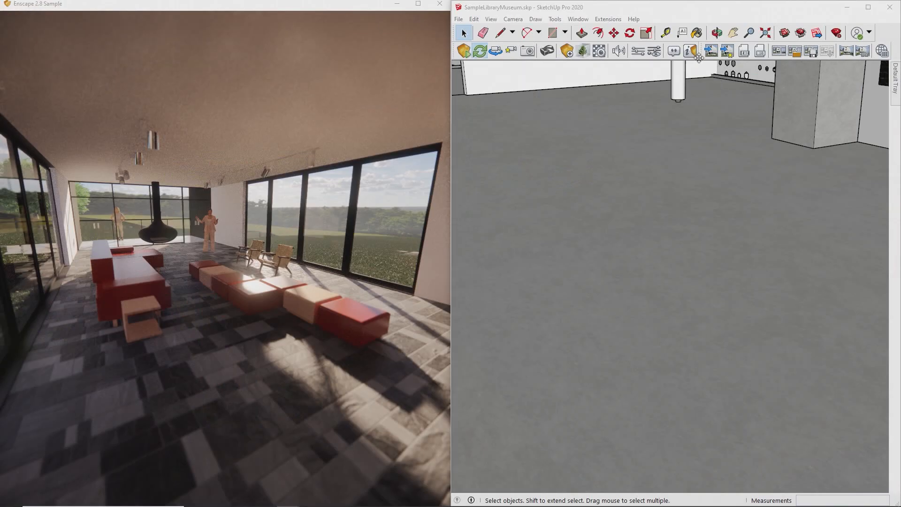
Render the current living room view and save it as a screenshot.
left_click(711, 52)
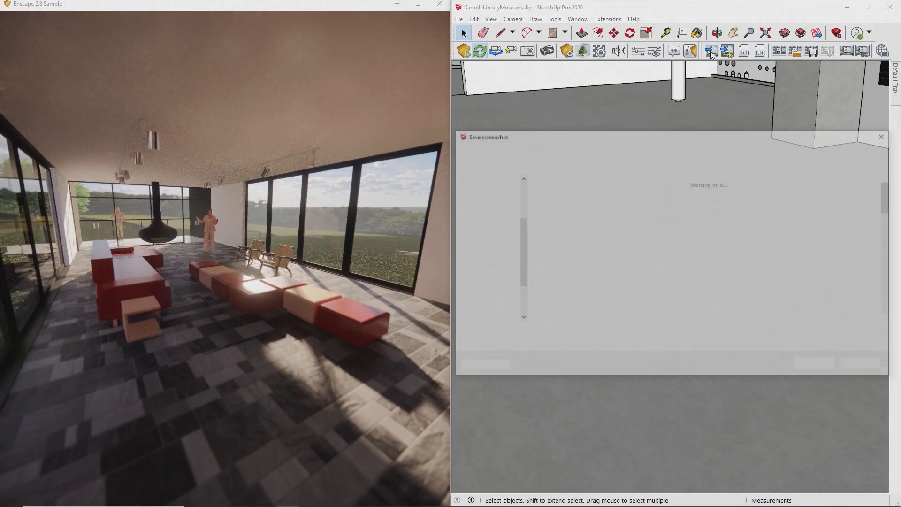
left_click(809, 364)
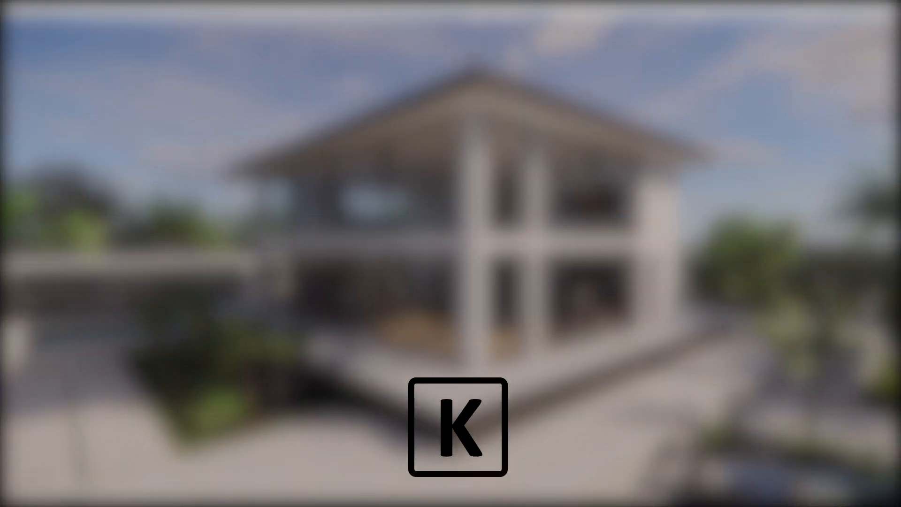
Start the video editor, fly from the villa's exterior into the living room and add a keyframe facing the television.
key("k")
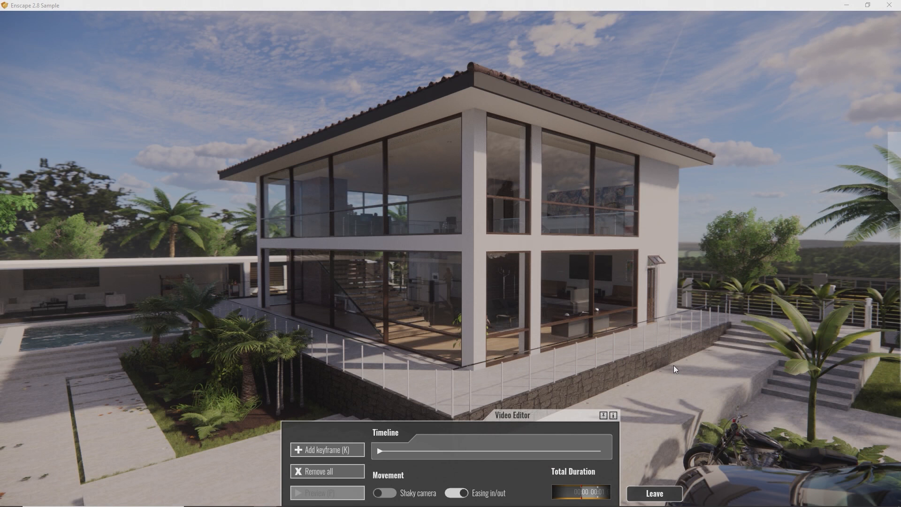
key("s")
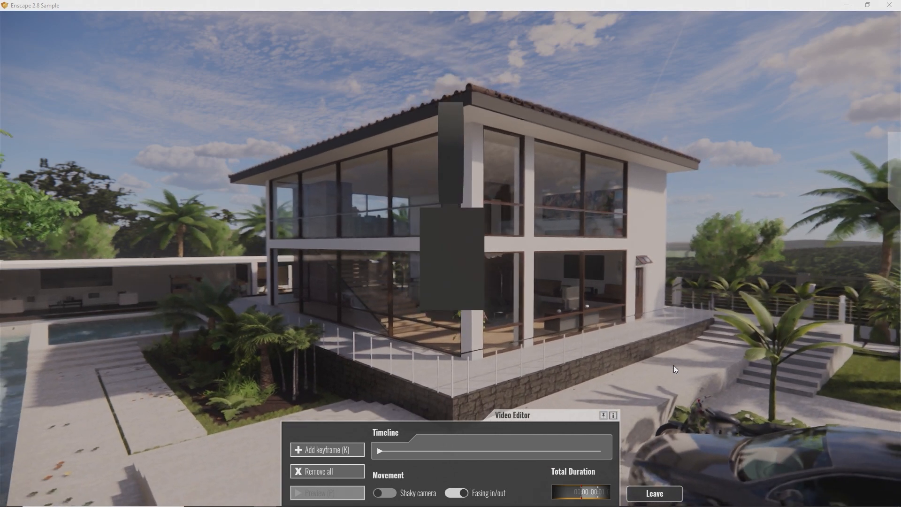
key("a")
left_click_drag(673, 365, 900, 355)
key("a")
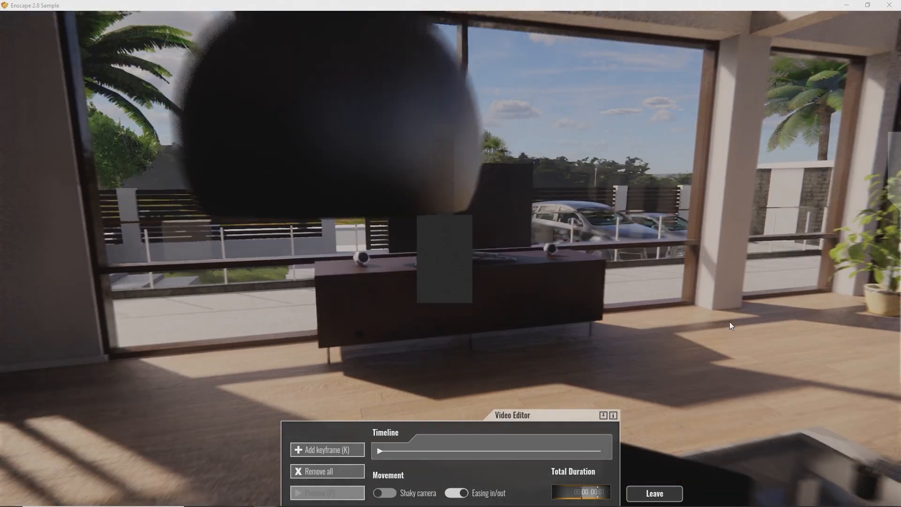
key("s")
left_click_drag(730, 322, 671, 300)
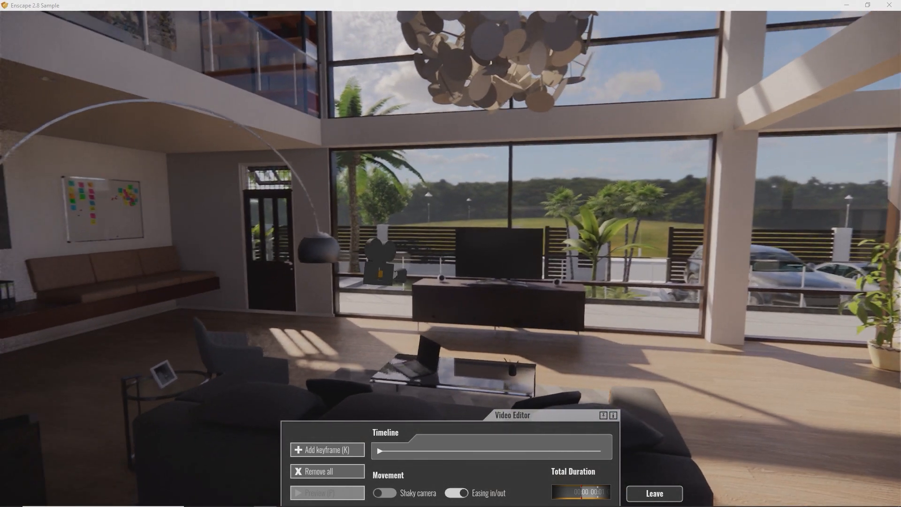
key("k")
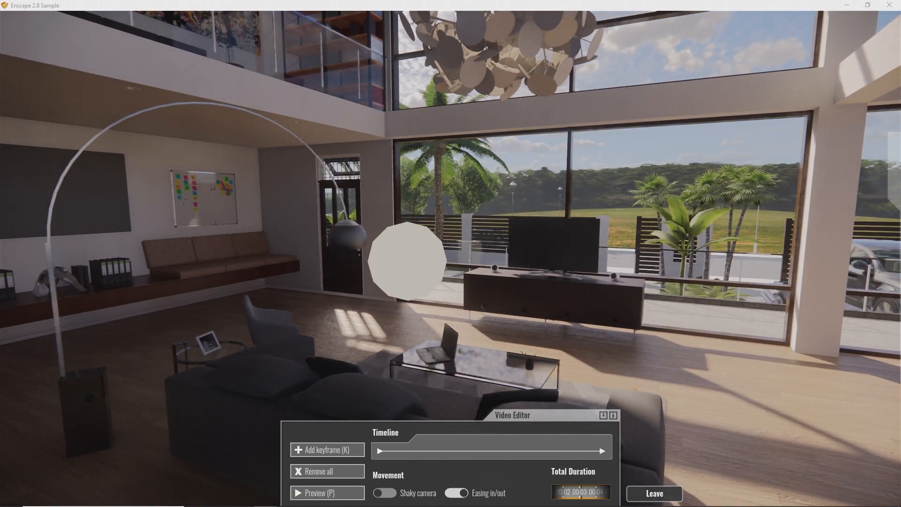
Extend the camera path with more keyframes around the double-height room and insert an extra keyframe on the path segment near the sofa.
key("s")
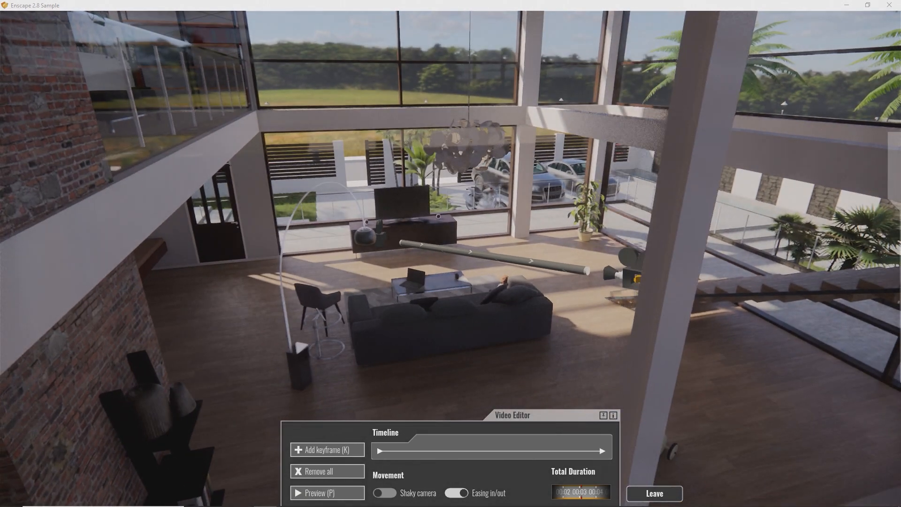
key("a")
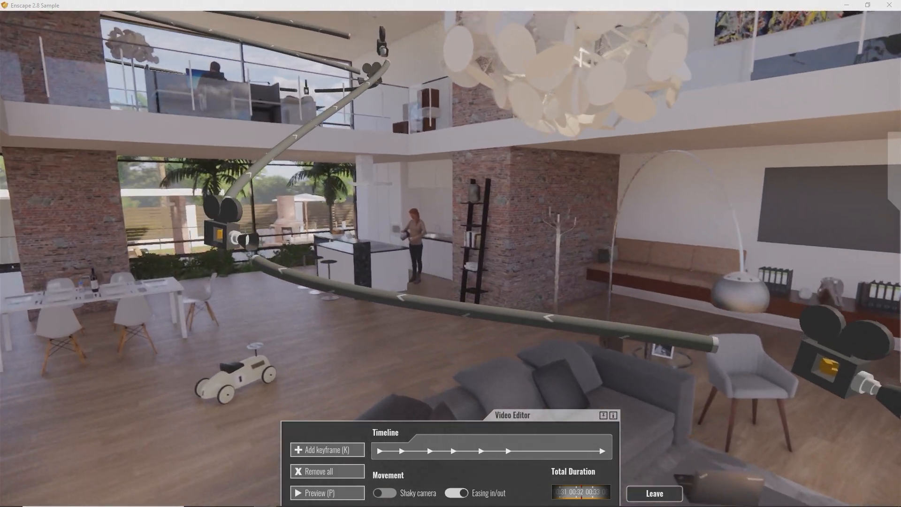
key("w")
key("e")
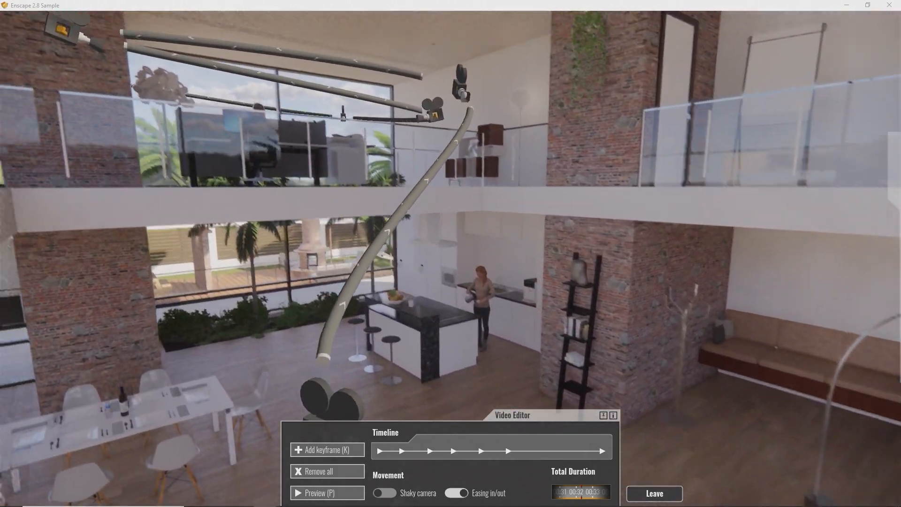
key("s")
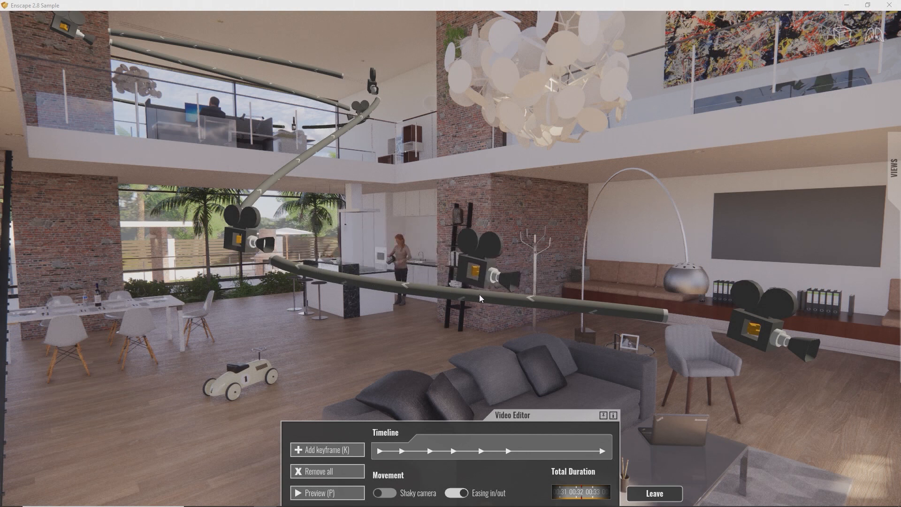
left_click(450, 295)
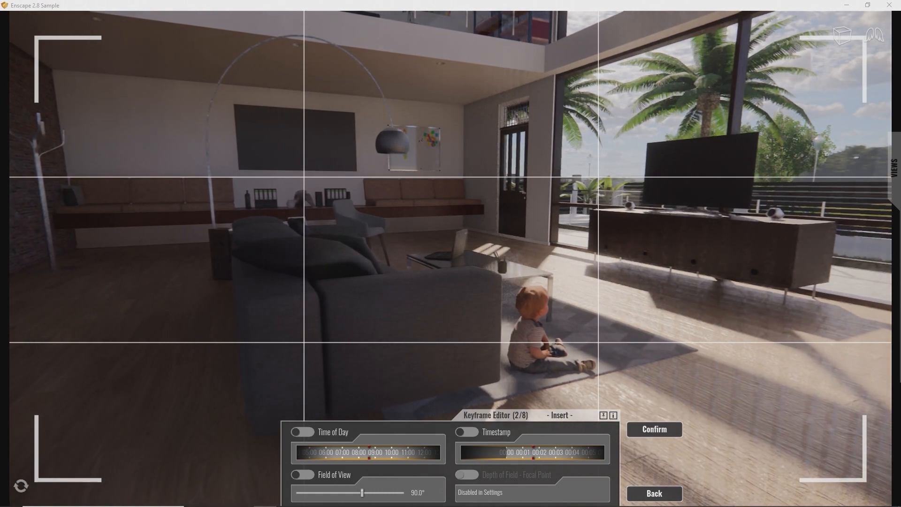
left_click(653, 430)
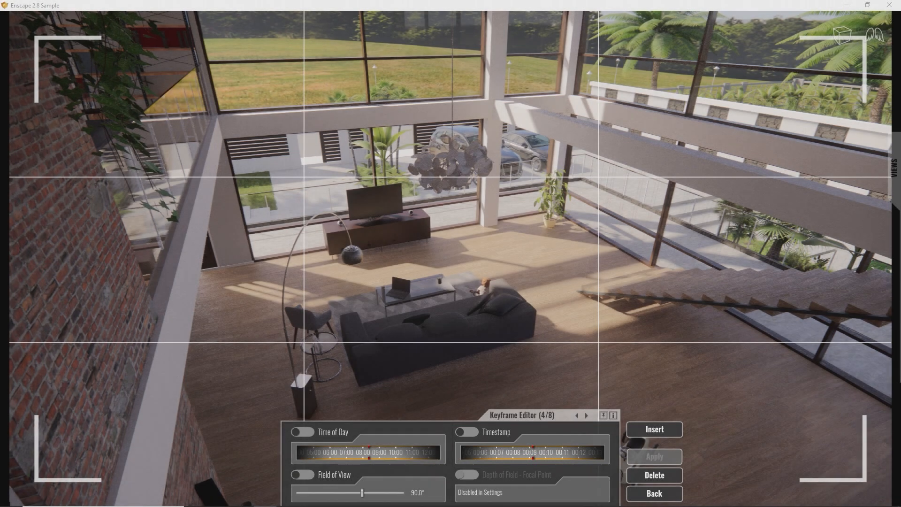
Set the timestamp of keyframe 4 to 10 seconds and apply the change.
mouse_move(547, 453)
left_mouse_down()
mouse_move(522, 457)
mouse_move(539, 453)
mouse_move(531, 452)
left_mouse_up()
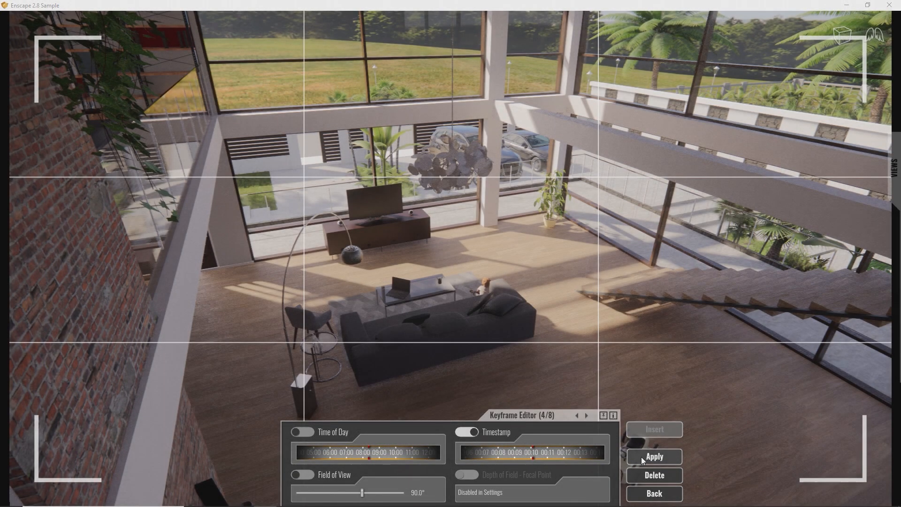
left_click(641, 457)
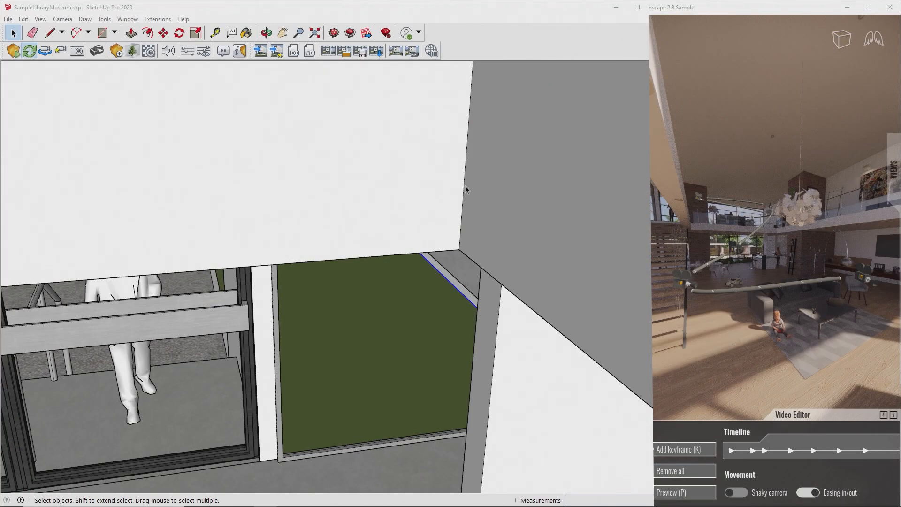
Export the camera path as an MP4 video to the HowTo Project folder under the suggested file name.
left_click(376, 55)
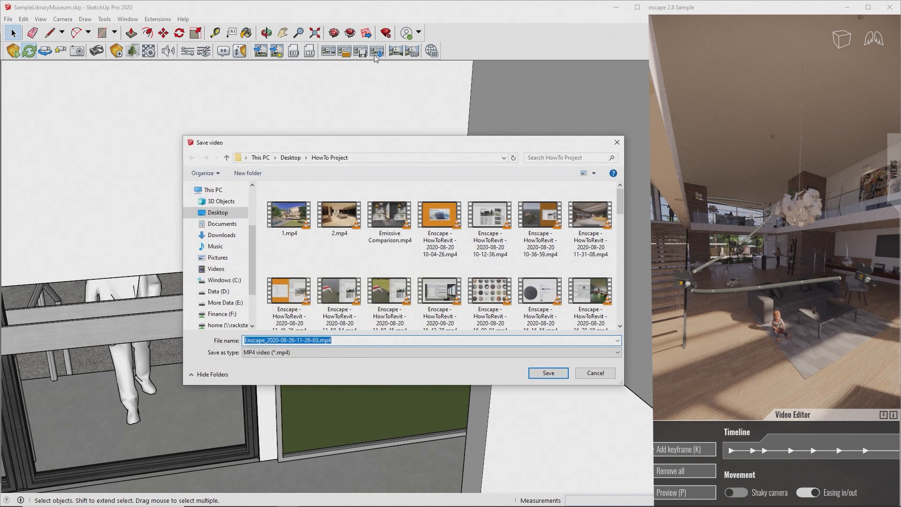
key("Return")
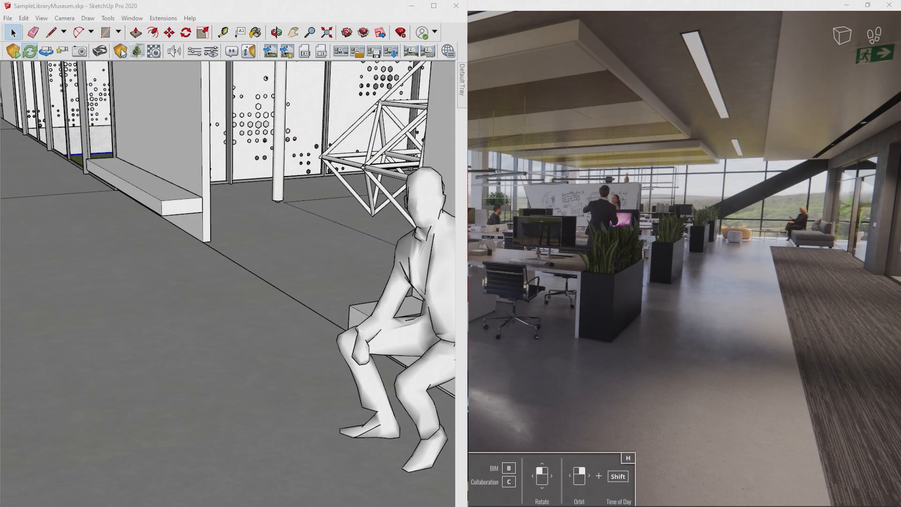
Enable the VR headset mode for the office render.
left_click(108, 48)
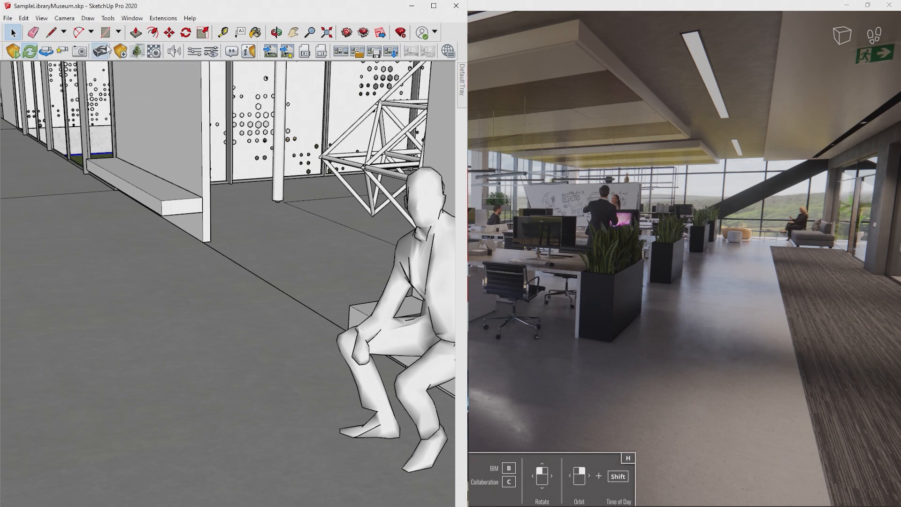